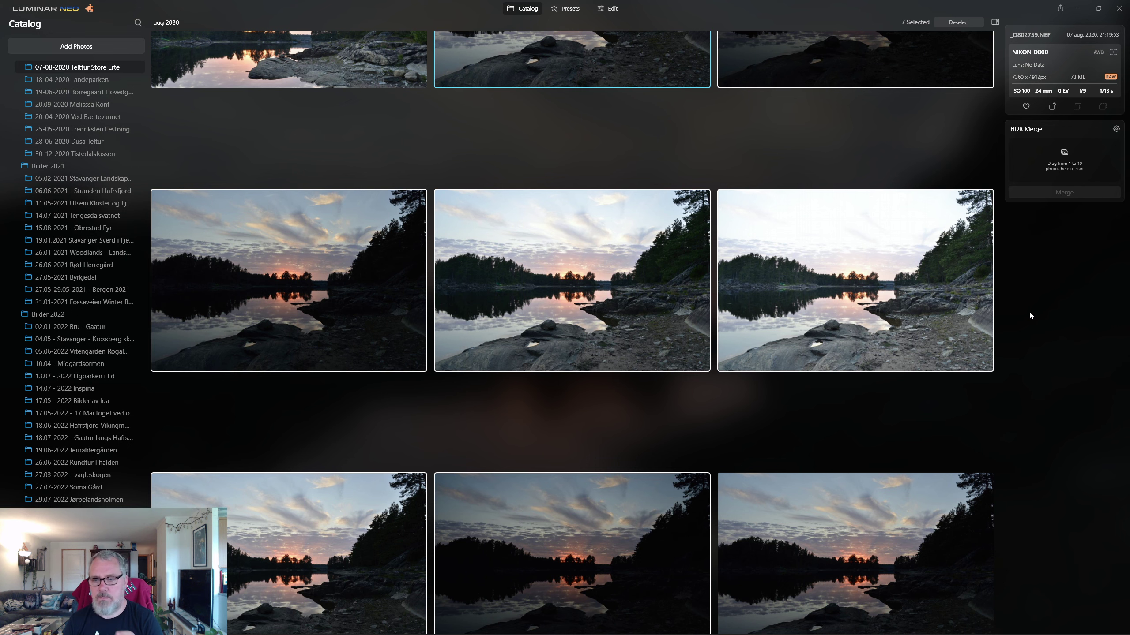
Add the seven selected sunset lake photos to HDR Merge and review its alignment and ghost reduction settings
{"action": "scroll", "coordinate": [579, 282], "scroll_direction": "up", "scroll_amount": 2}
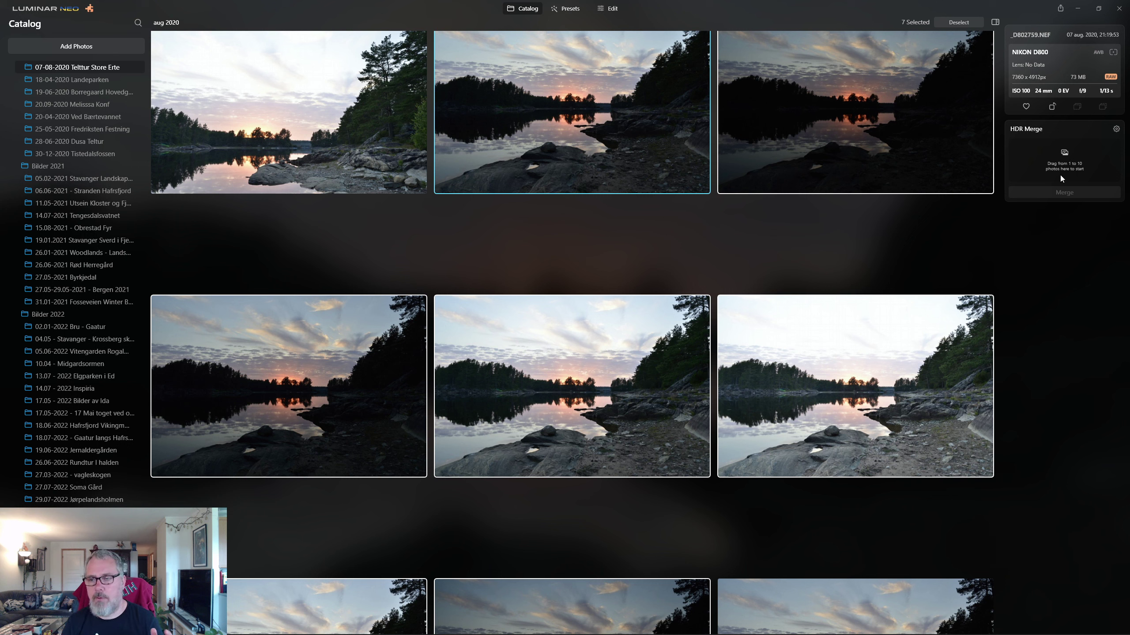
{"action": "left_click_drag", "start_coordinate": [626, 365], "coordinate": [1074, 169]}
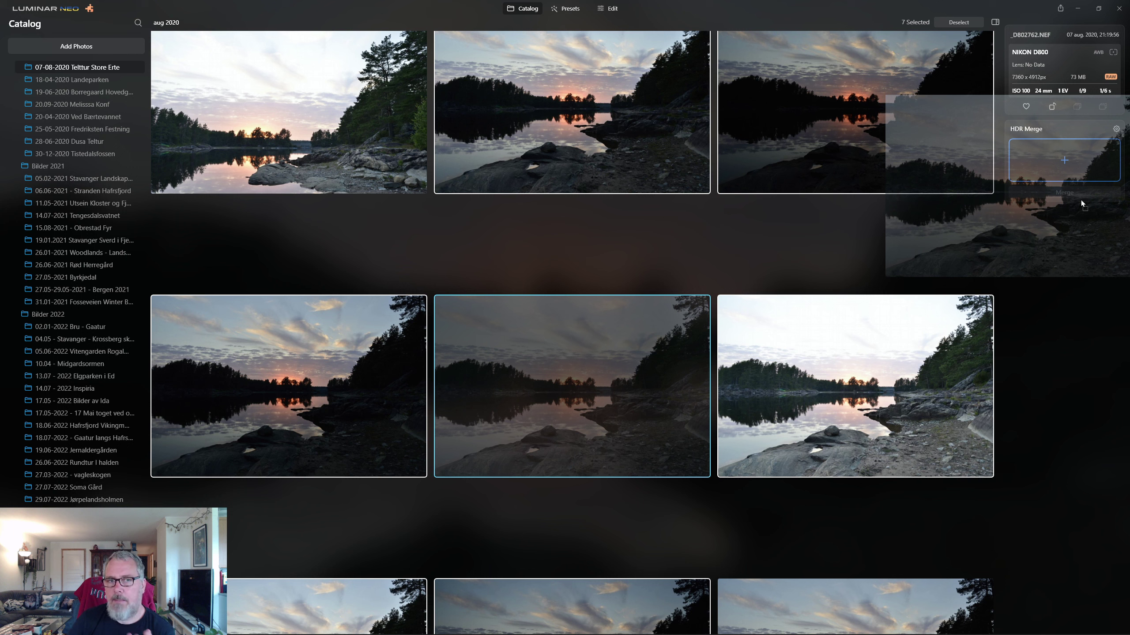
{"action": "left_click_drag", "start_coordinate": [1081, 200], "coordinate": [1080, 200]}
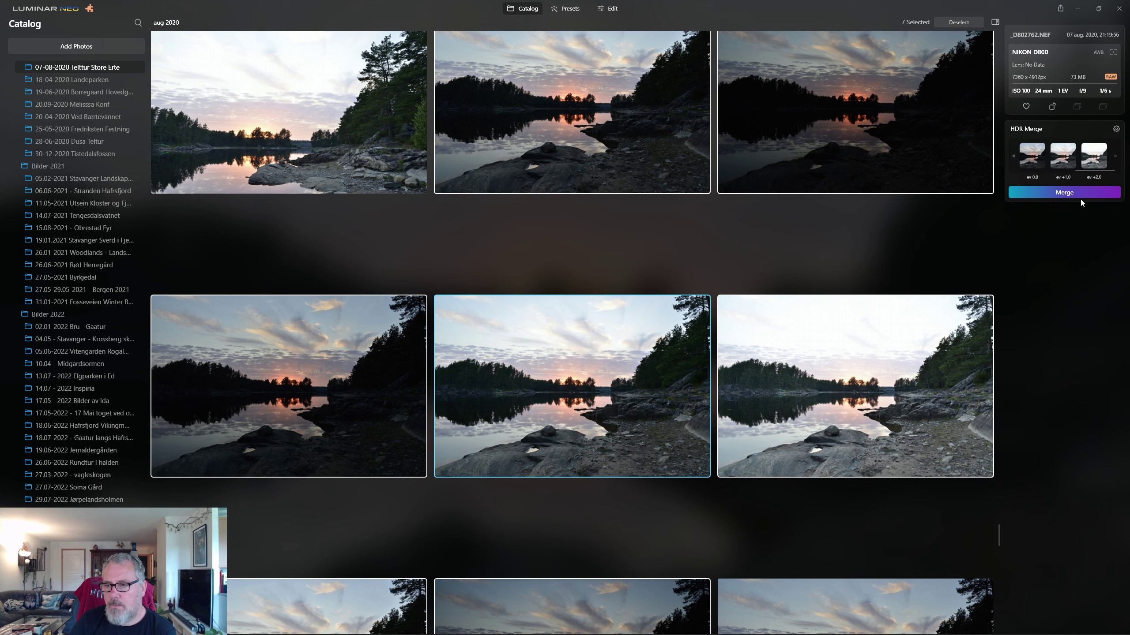
{"action": "left_click", "coordinate": [1116, 129]}
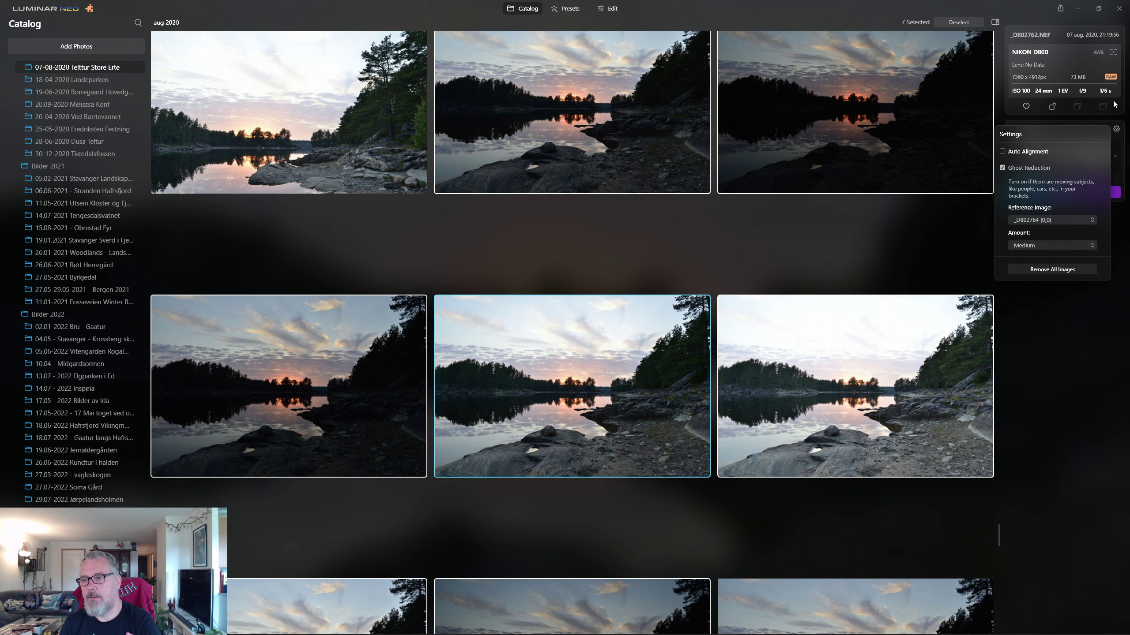
{"action": "left_click", "coordinate": [1117, 130]}
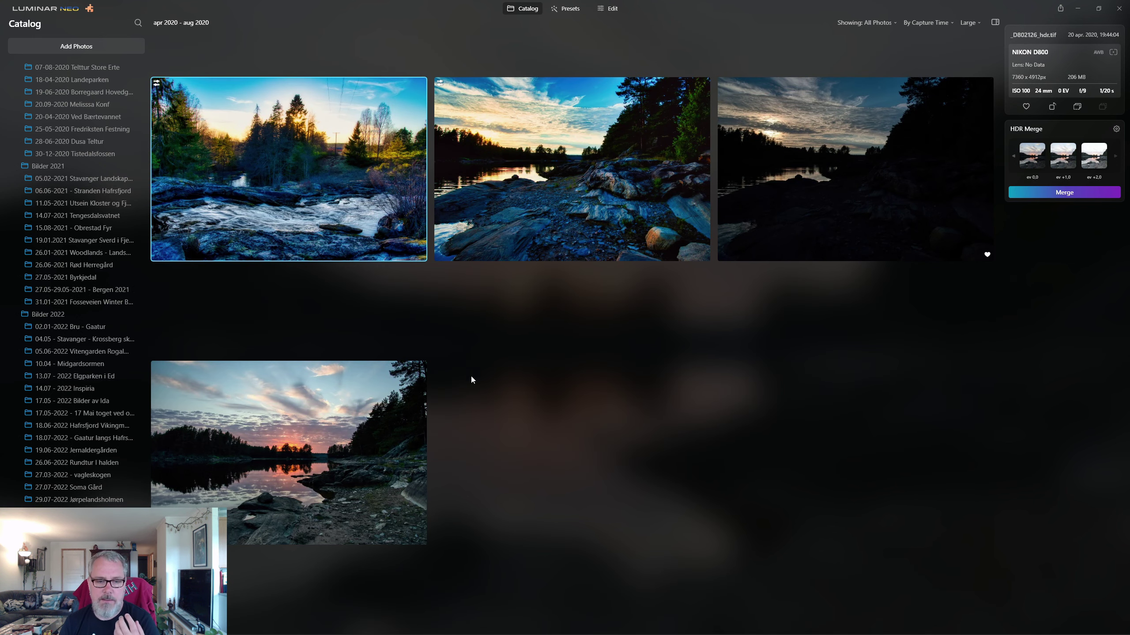
Open the merged sunset lake photo _D802764_hdr.tif for editing
{"action": "left_click", "coordinate": [292, 471]}
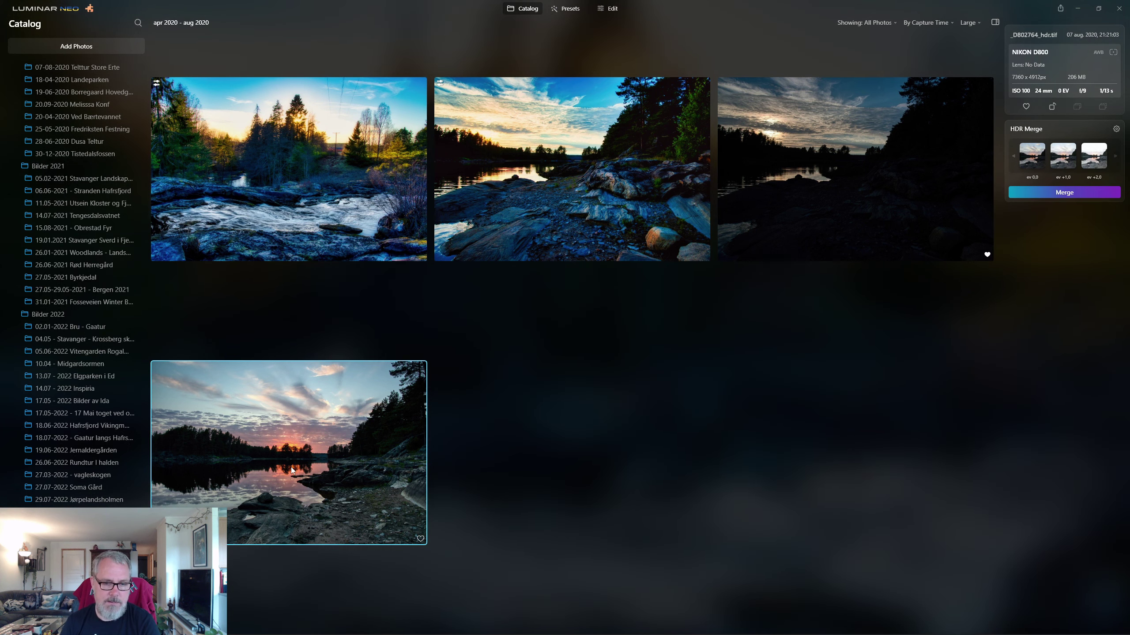
{"action": "key", "text": "Return"}
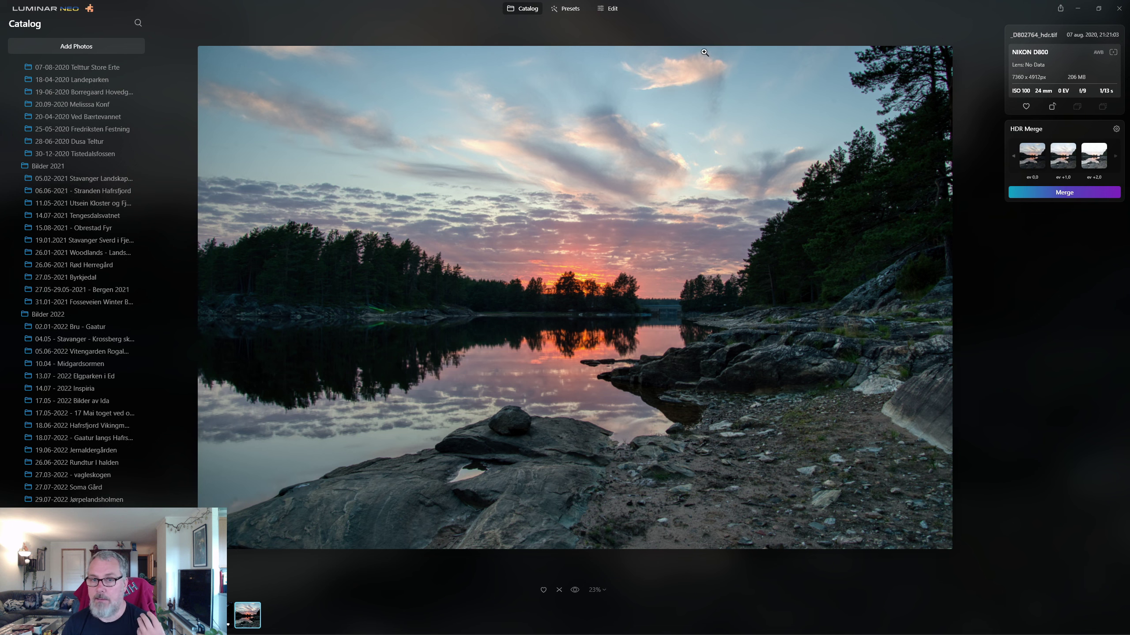
{"action": "left_click", "coordinate": [612, 10]}
{"action": "scroll", "coordinate": [1108, 445], "scroll_direction": "up", "scroll_amount": 5}
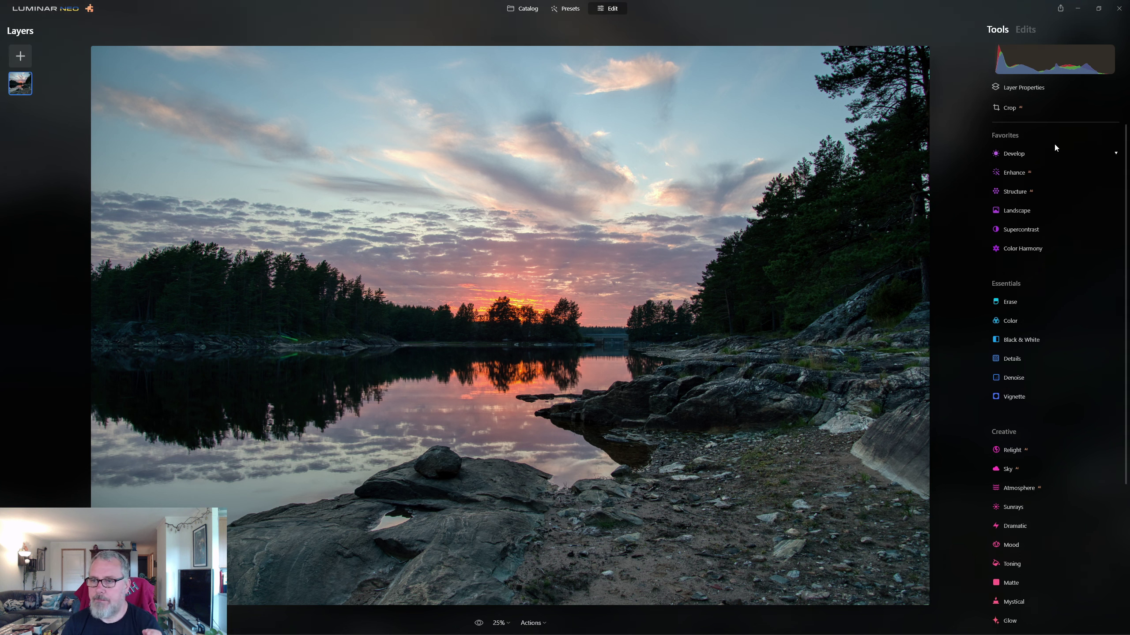
Show the clipping warnings on the photo and set Develop's Highlights to -7 and Shadows to 90
{"action": "left_click", "coordinate": [1030, 151]}
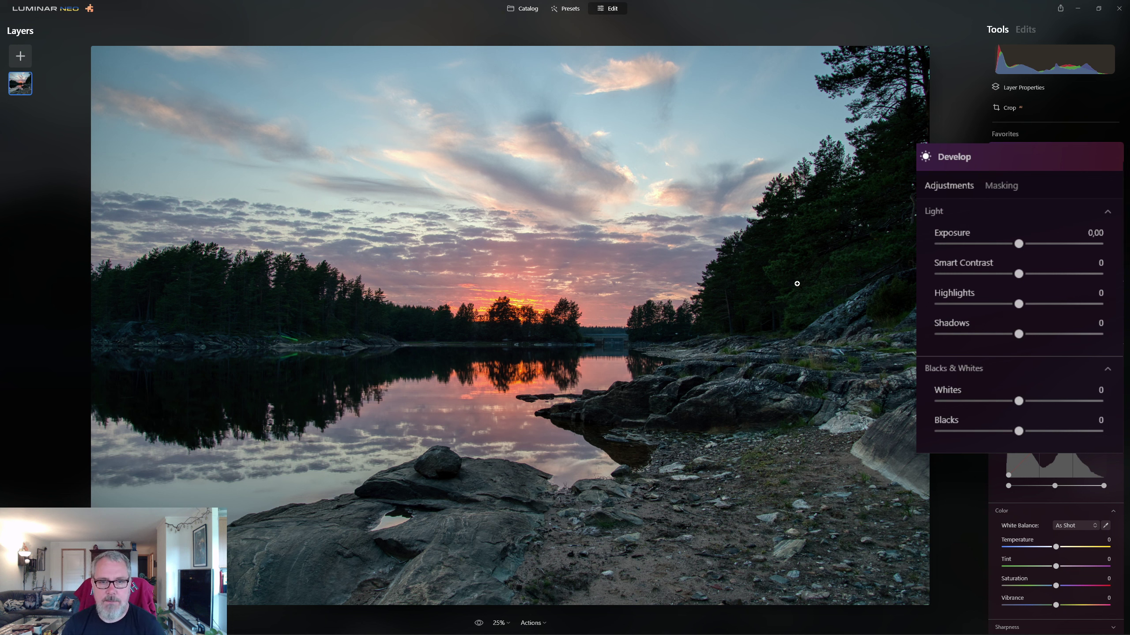
{"action": "key", "text": "j"}
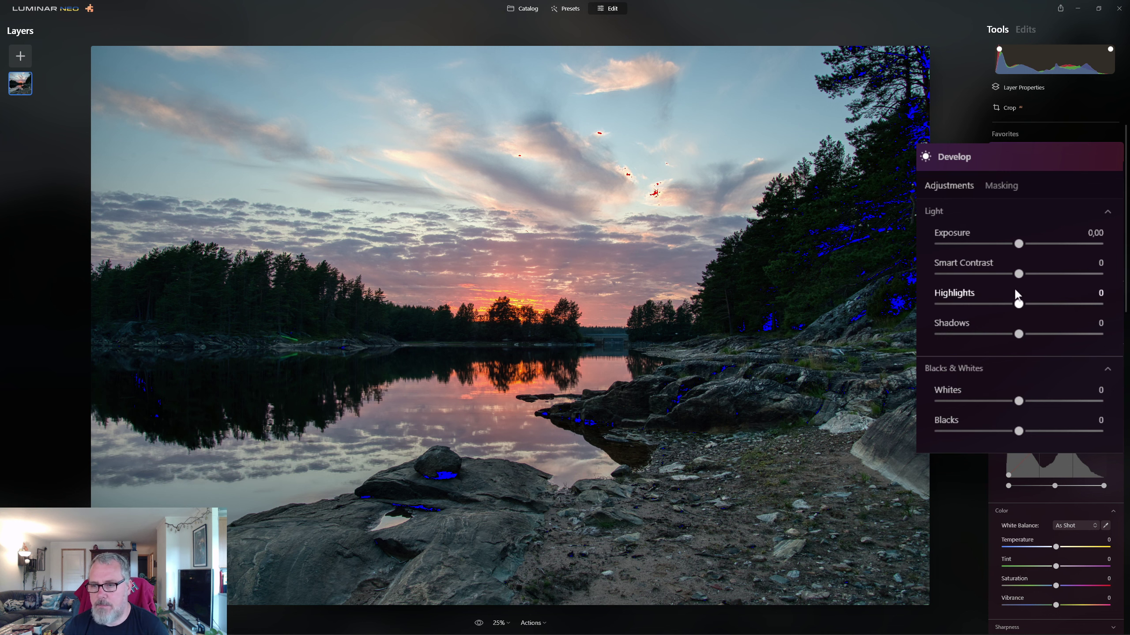
{"action": "left_click_drag", "start_coordinate": [1018, 306], "coordinate": [1012, 305]}
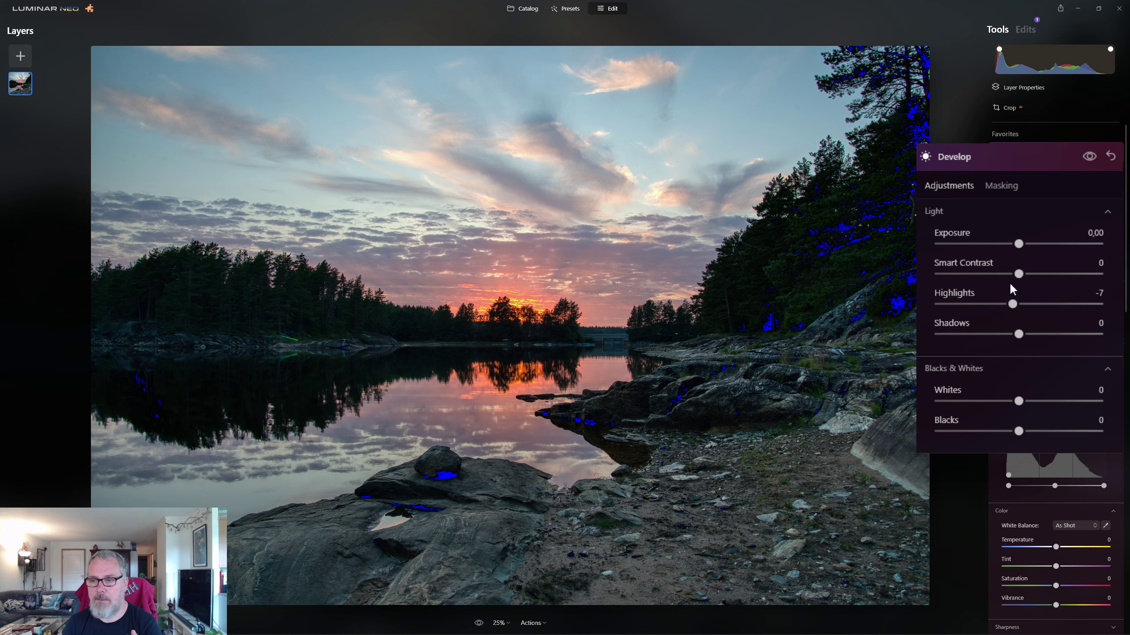
{"action": "left_click_drag", "start_coordinate": [1018, 334], "coordinate": [1092, 336]}
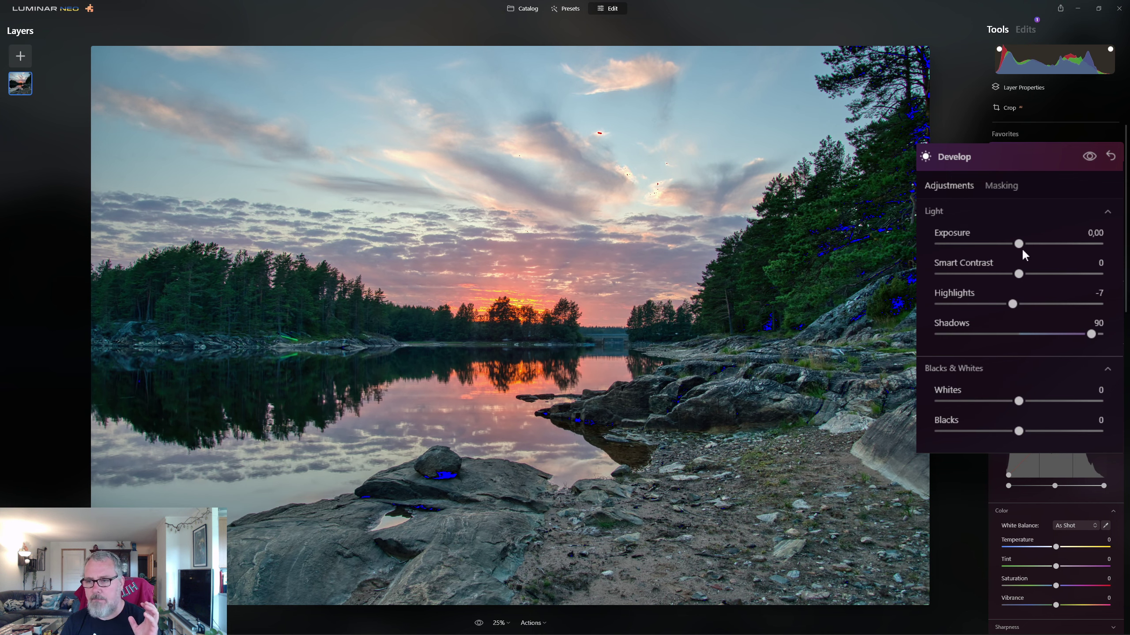
Set Develop's Exposure to 0.85, Highlights to -45, Smart Contrast to 20 and Shadows to 91
{"action": "left_click_drag", "start_coordinate": [1019, 244], "coordinate": [1027, 246]}
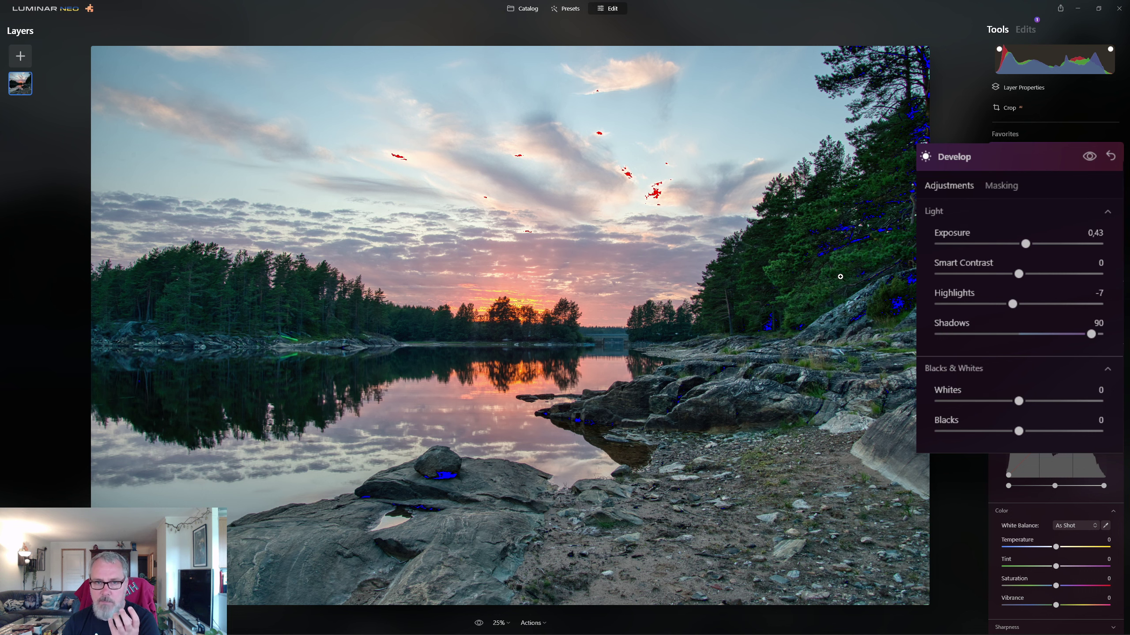
{"action": "left_click_drag", "start_coordinate": [1026, 245], "coordinate": [1034, 248]}
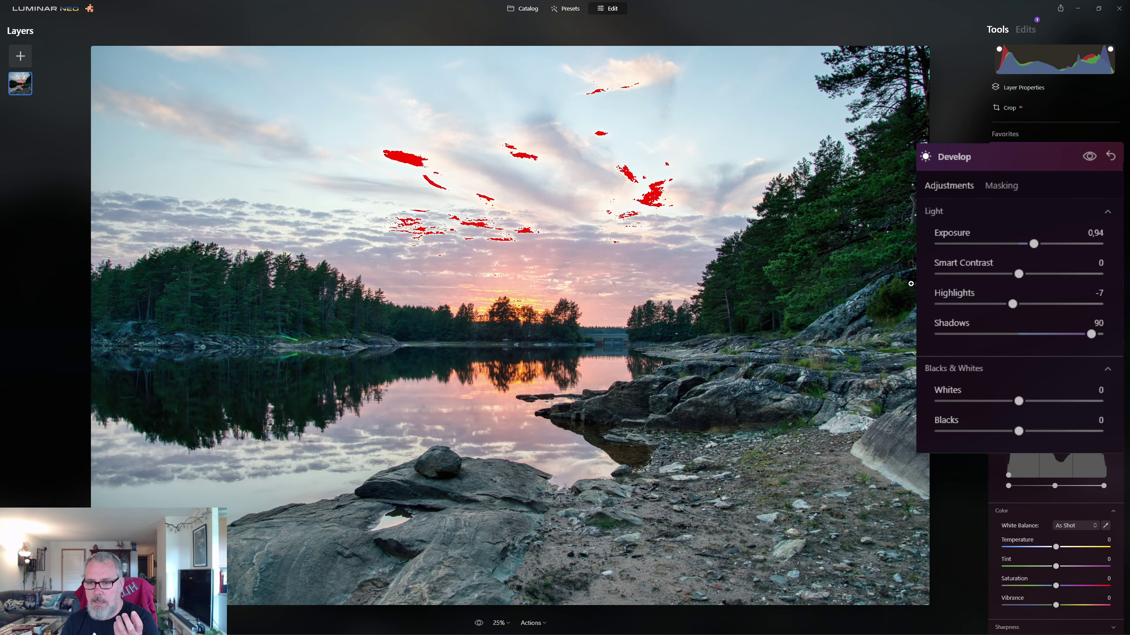
{"action": "left_click_drag", "start_coordinate": [1034, 248], "coordinate": [1032, 248]}
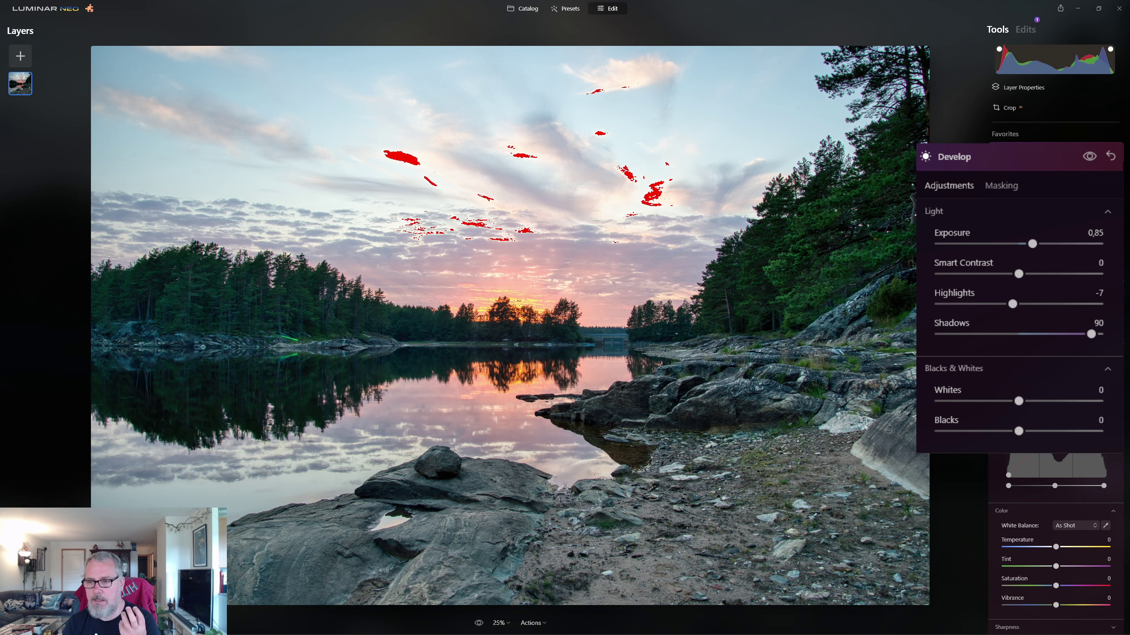
{"action": "left_click_drag", "start_coordinate": [1013, 305], "coordinate": [982, 308]}
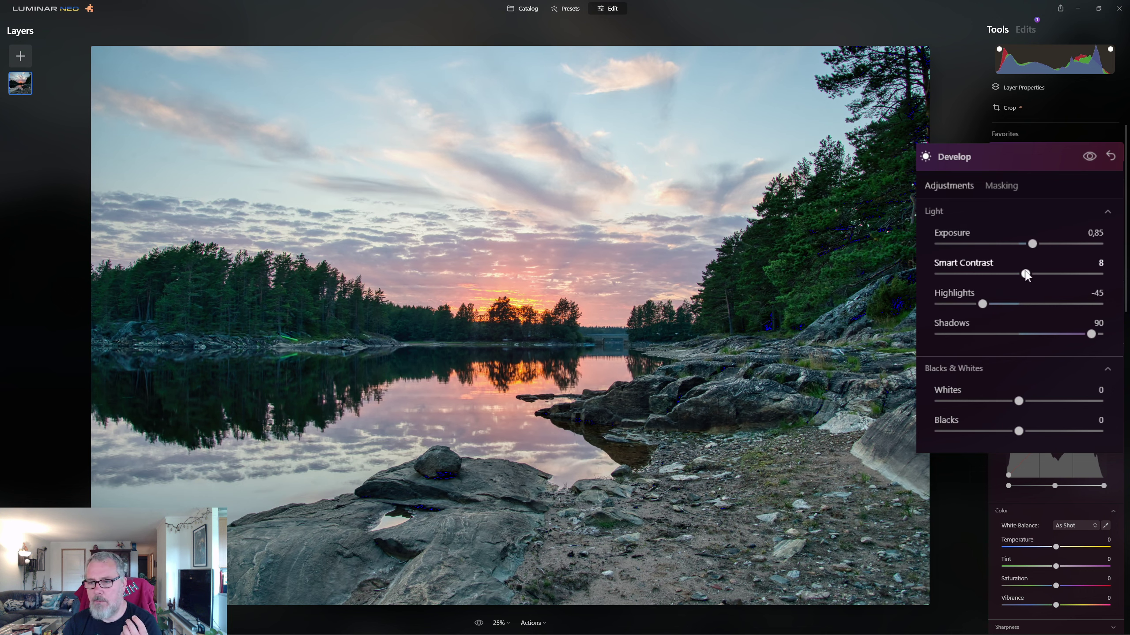
{"action": "left_click_drag", "start_coordinate": [1018, 274], "coordinate": [1035, 275]}
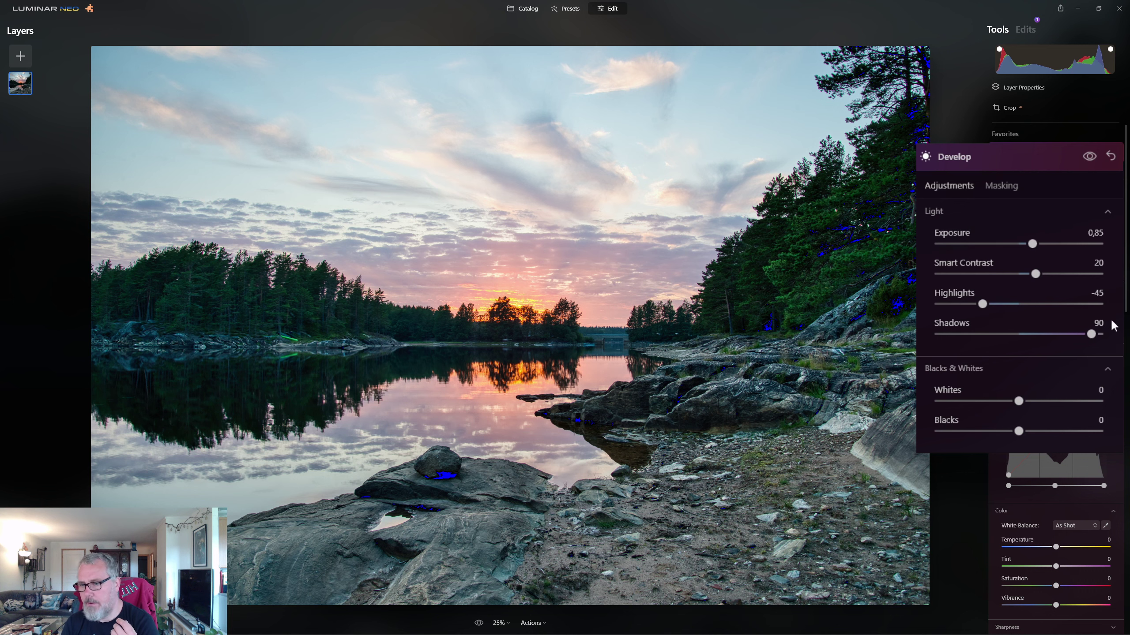
{"action": "left_click_drag", "start_coordinate": [1091, 335], "coordinate": [1094, 339]}
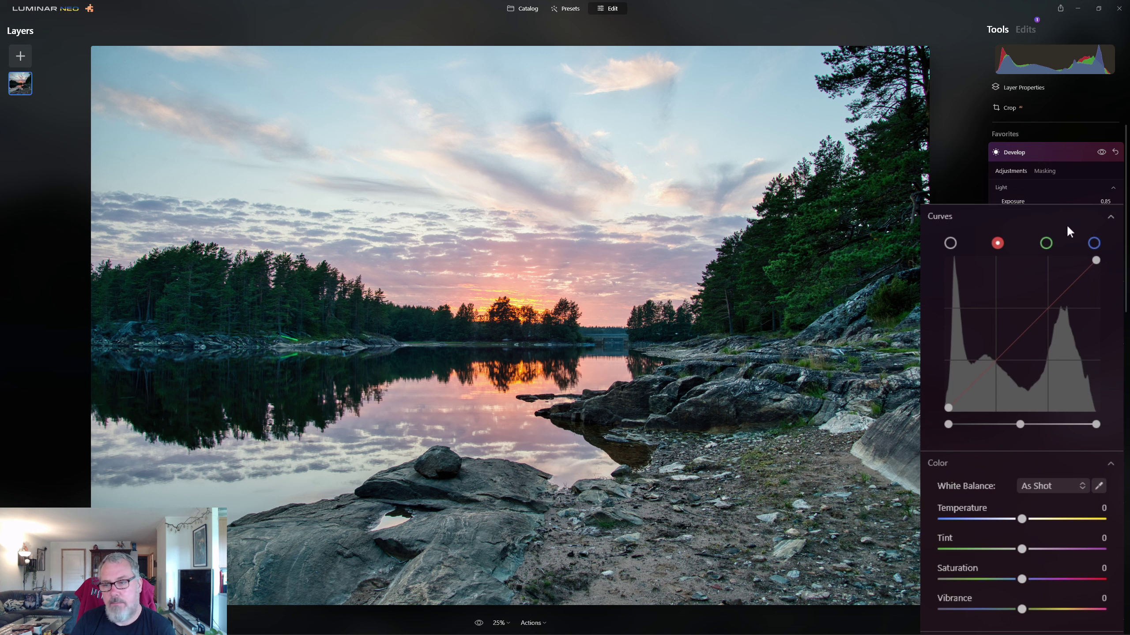
Add three points along the red channel curve in Develop and raise the uppermost one slightly
{"action": "left_click", "coordinate": [1067, 288]}
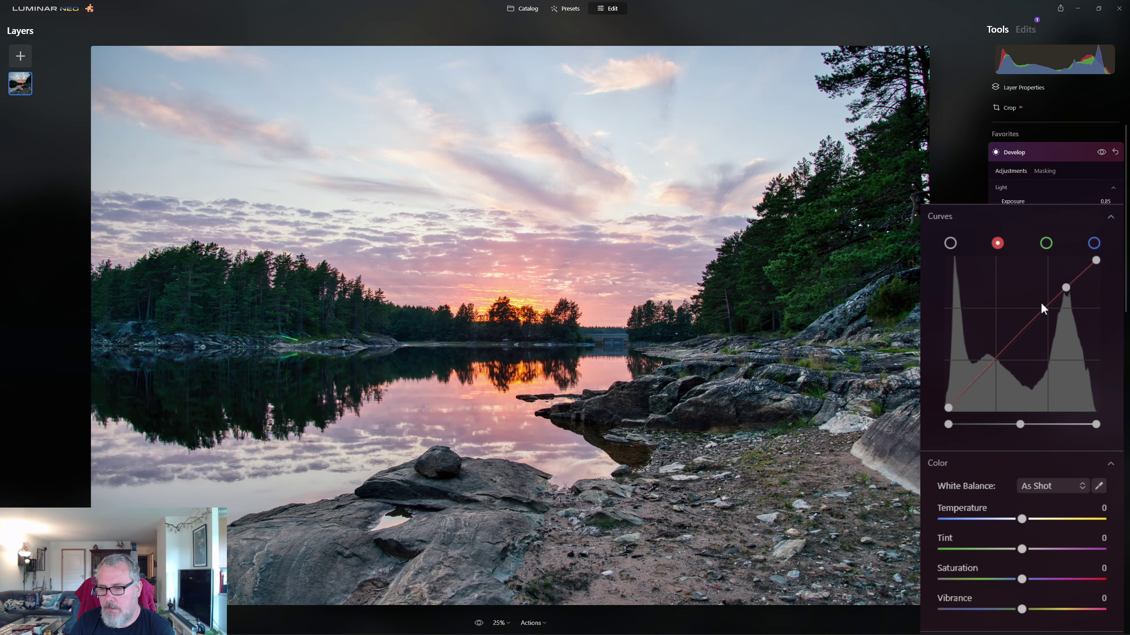
{"action": "left_click", "coordinate": [1034, 317]}
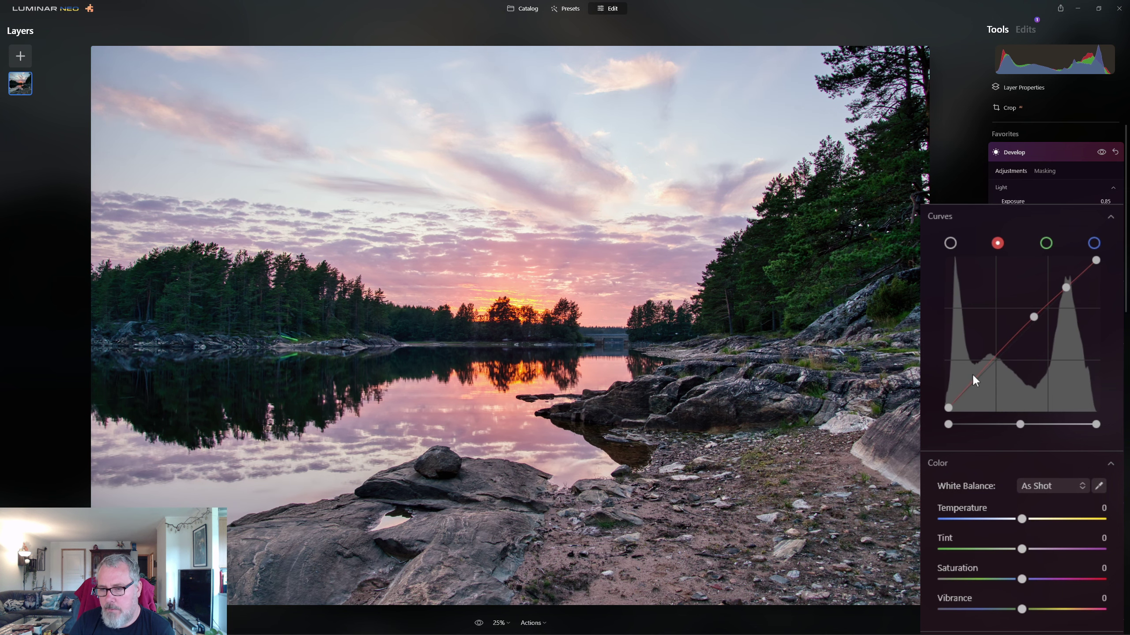
{"action": "left_click", "coordinate": [994, 359]}
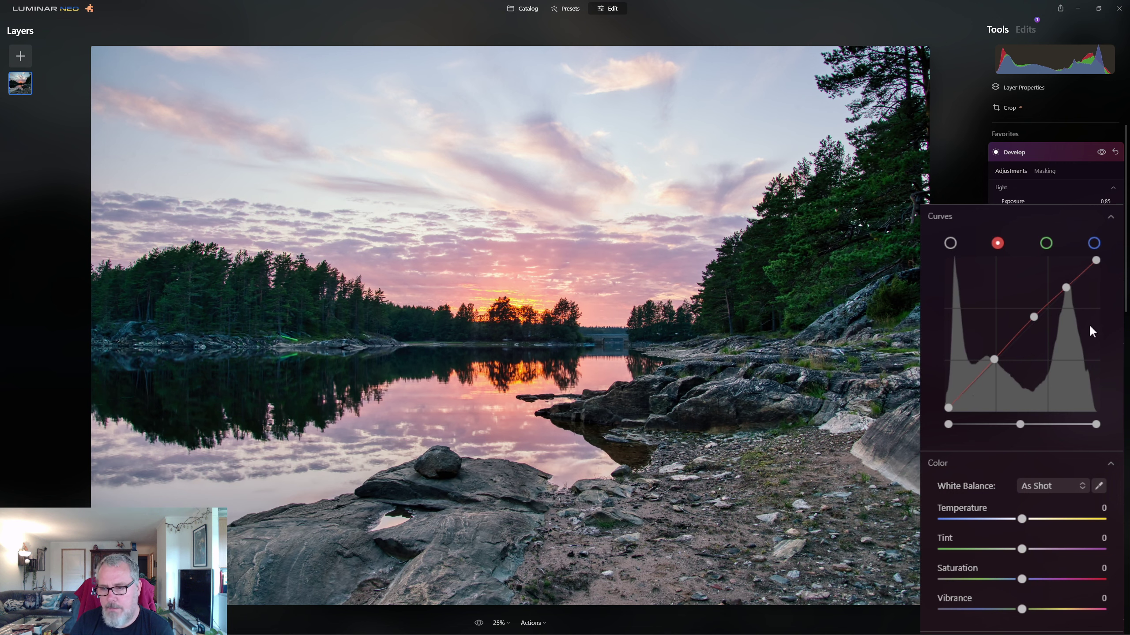
{"action": "left_click_drag", "start_coordinate": [1068, 288], "coordinate": [1065, 285]}
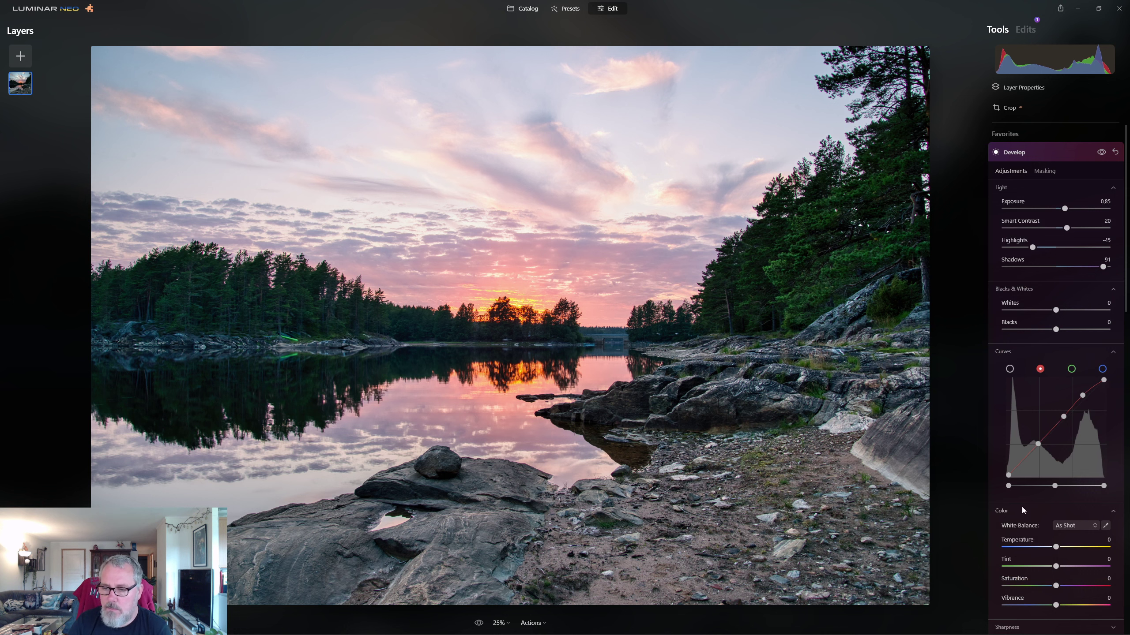
Adjust Develop's color settings to Temperature 1, Tint 9 and Vibrance 21
{"action": "scroll", "coordinate": [1022, 511], "scroll_direction": "down", "scroll_amount": 3}
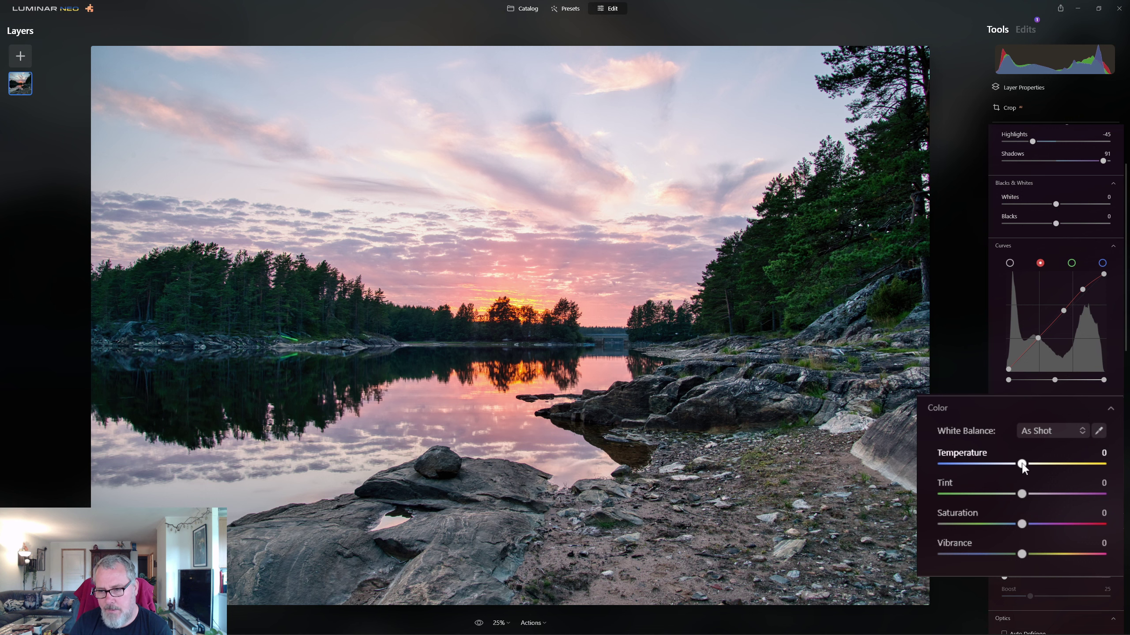
{"action": "left_click_drag", "start_coordinate": [1023, 467], "coordinate": [1024, 467]}
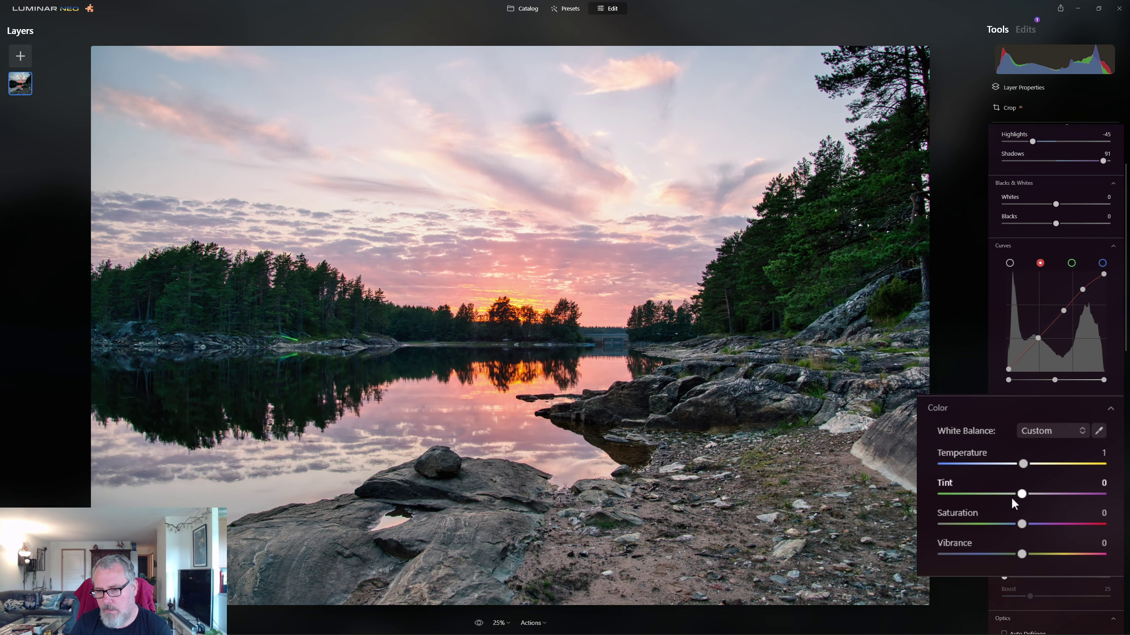
{"action": "left_click_drag", "start_coordinate": [1022, 495], "coordinate": [1031, 496]}
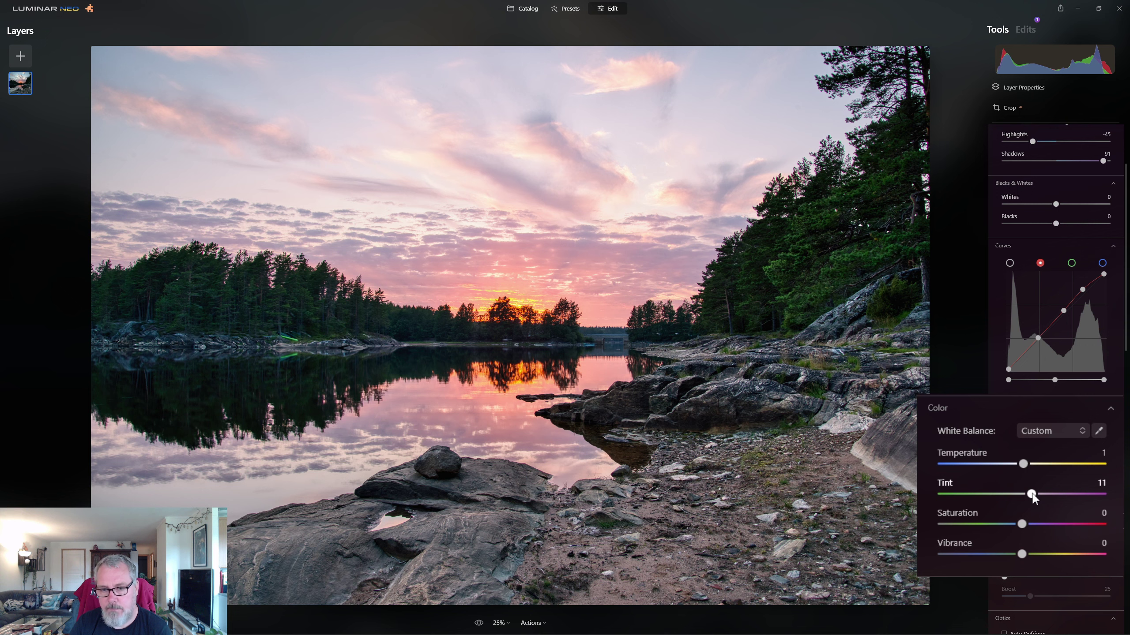
{"action": "left_click_drag", "start_coordinate": [1033, 496], "coordinate": [1032, 496]}
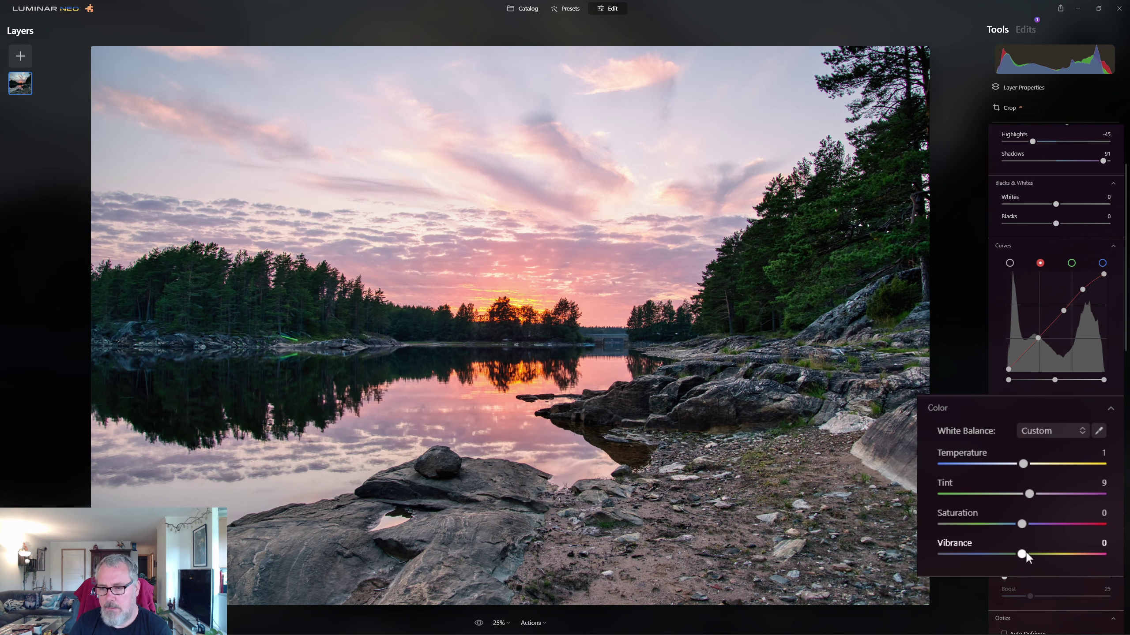
{"action": "left_click_drag", "start_coordinate": [1027, 553], "coordinate": [1050, 551]}
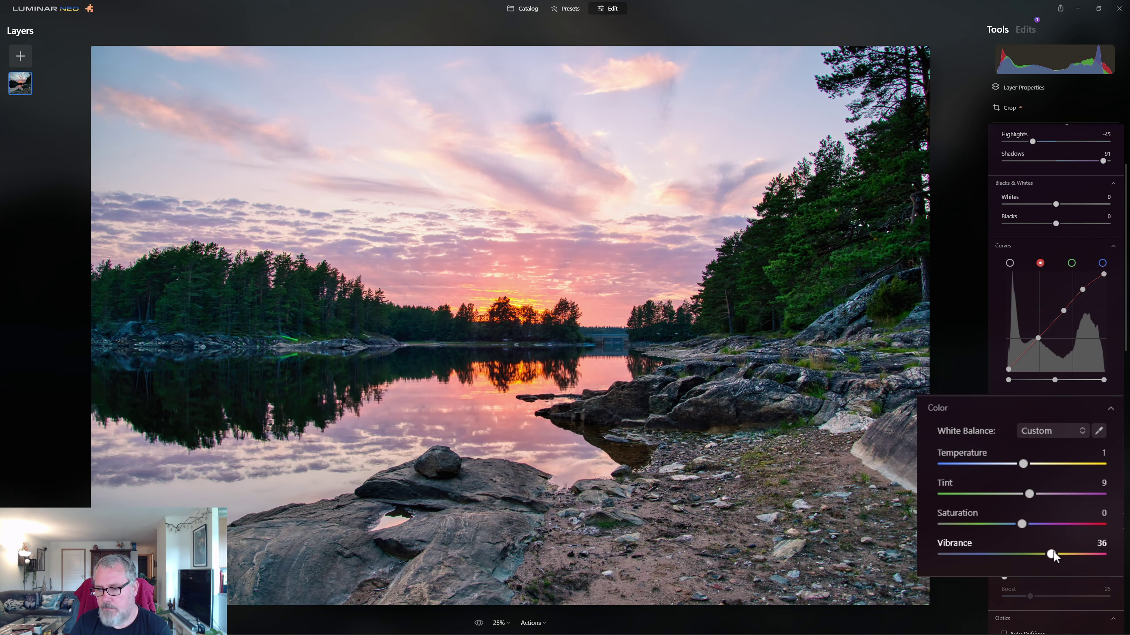
{"action": "left_click_drag", "start_coordinate": [1055, 552], "coordinate": [1040, 557]}
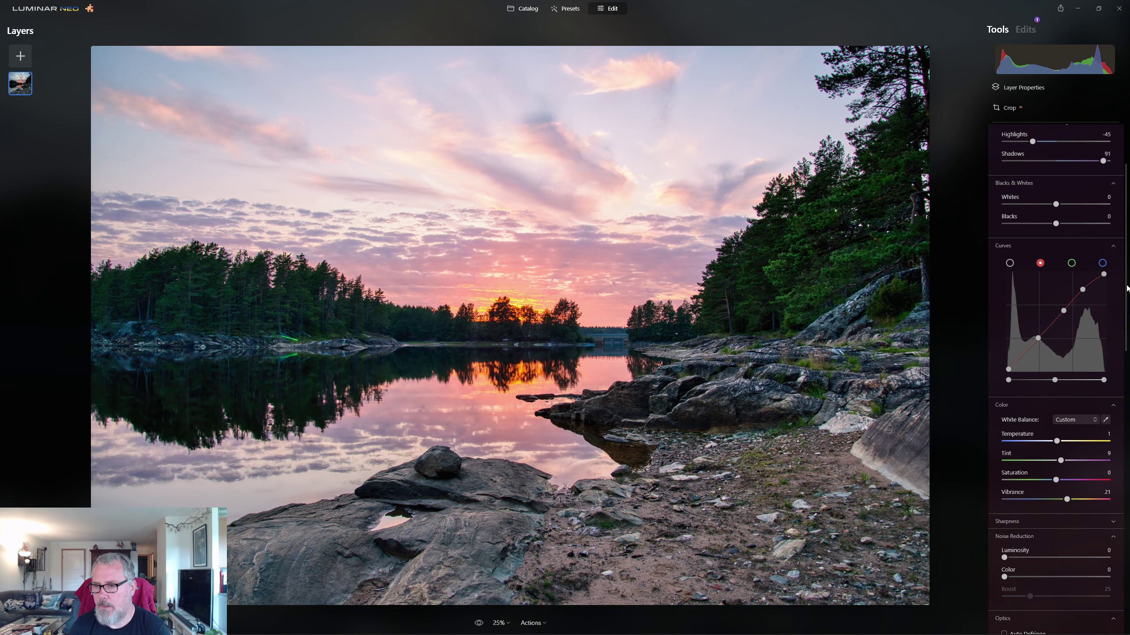
Apply Enhance AI with Accent at 38 and Sky Enhancer at 30
{"action": "scroll", "coordinate": [1126, 288], "scroll_direction": "down", "scroll_amount": 5}
{"action": "scroll", "coordinate": [1056, 312], "scroll_direction": "down", "scroll_amount": 3}
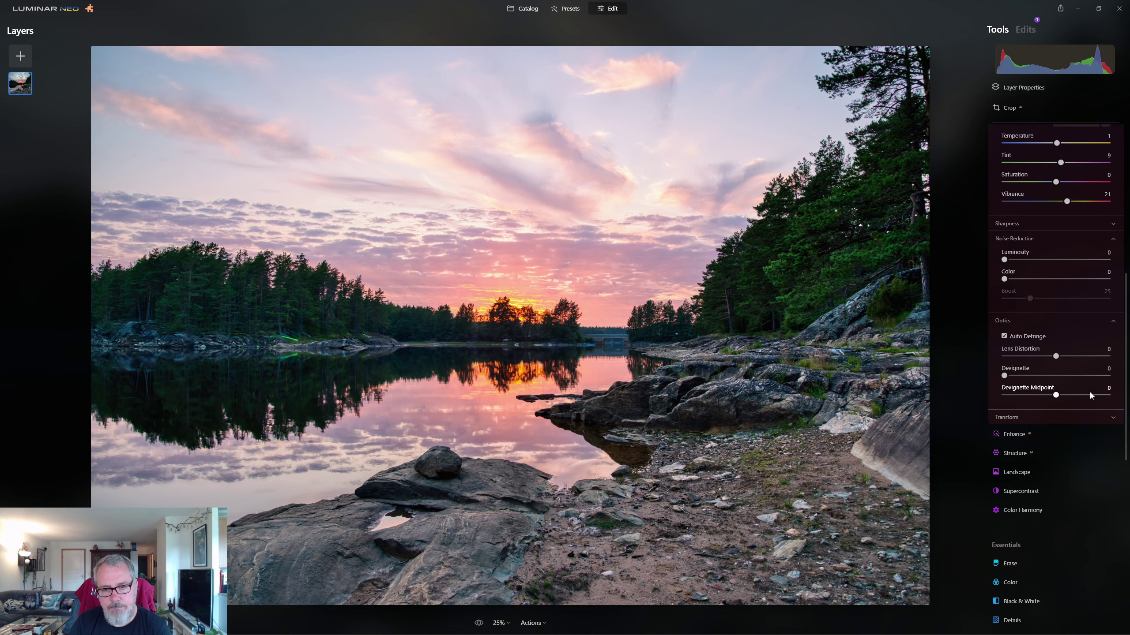
{"action": "left_click", "coordinate": [1004, 436]}
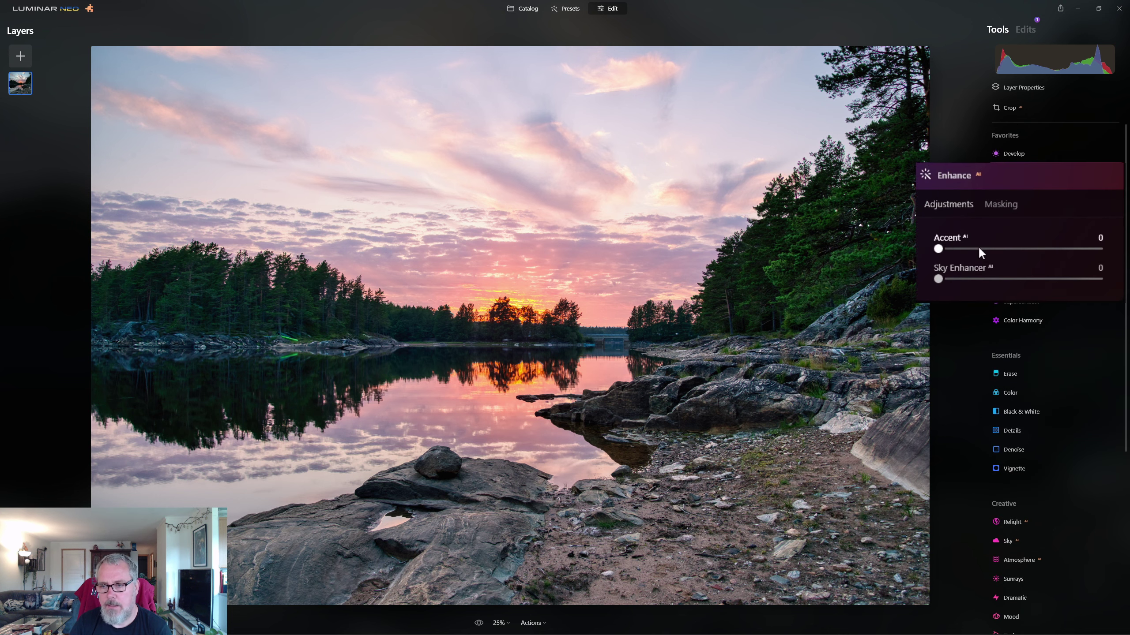
{"action": "left_click", "coordinate": [978, 248]}
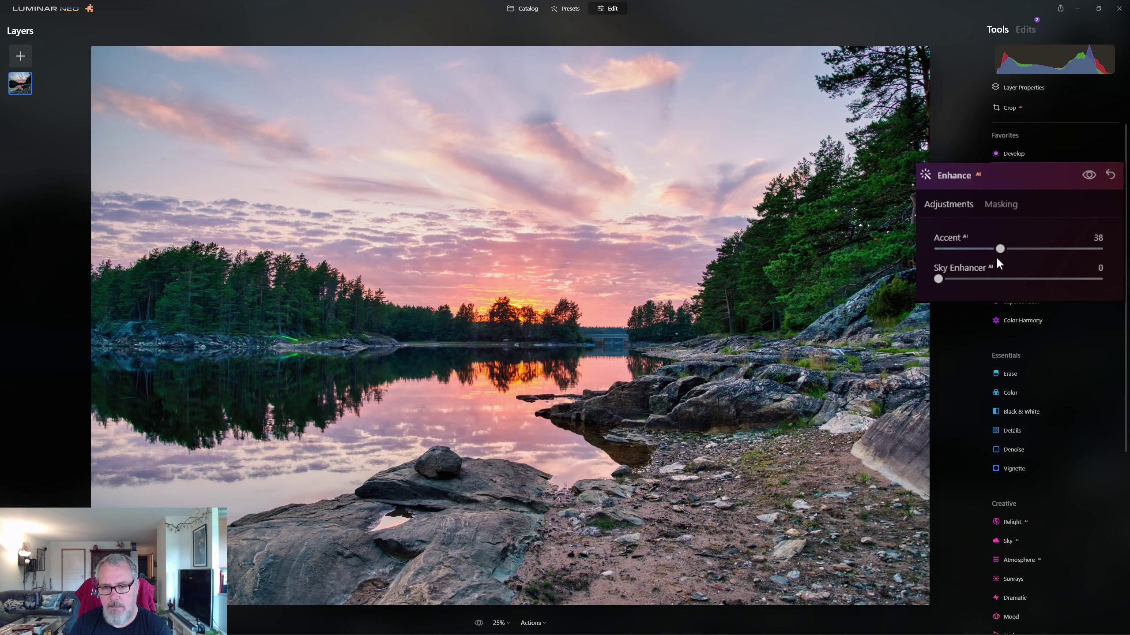
{"action": "left_click", "coordinate": [985, 278]}
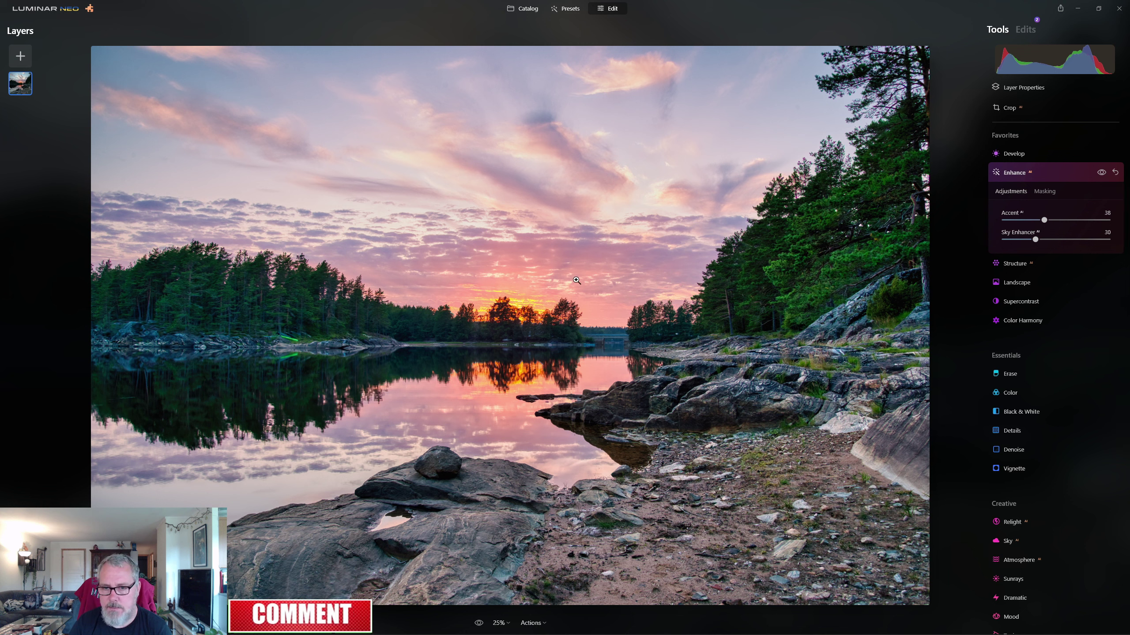
Try Structure AI with an Amount of -25 and reset the Amount
{"action": "left_click", "coordinate": [1027, 262]}
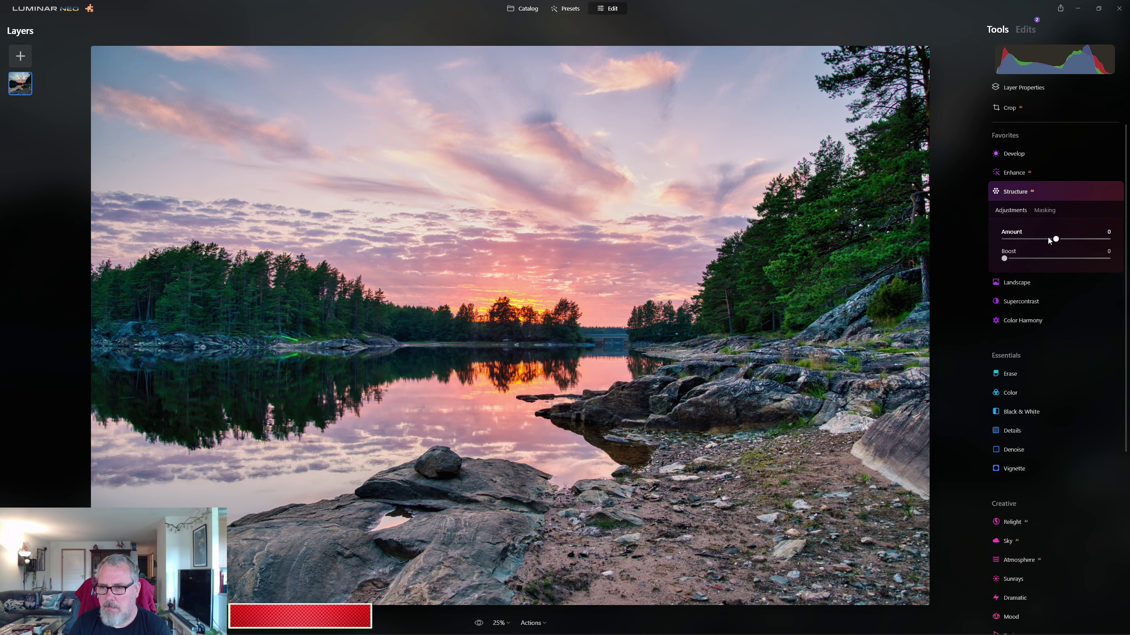
{"action": "left_click", "coordinate": [1042, 240]}
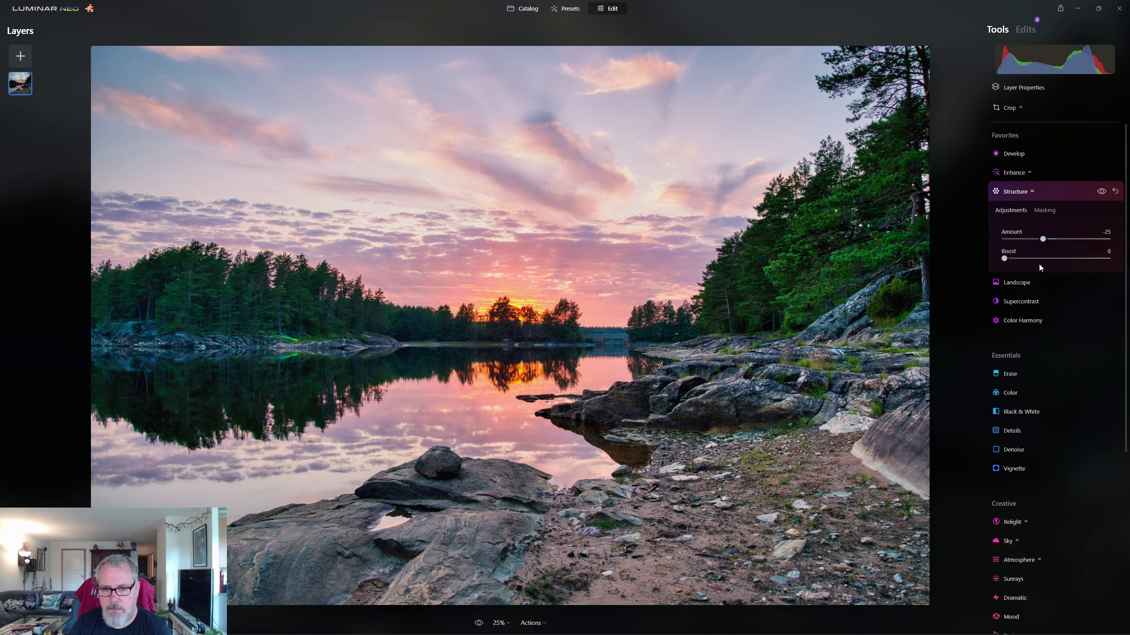
{"action": "double_click", "coordinate": [1020, 239]}
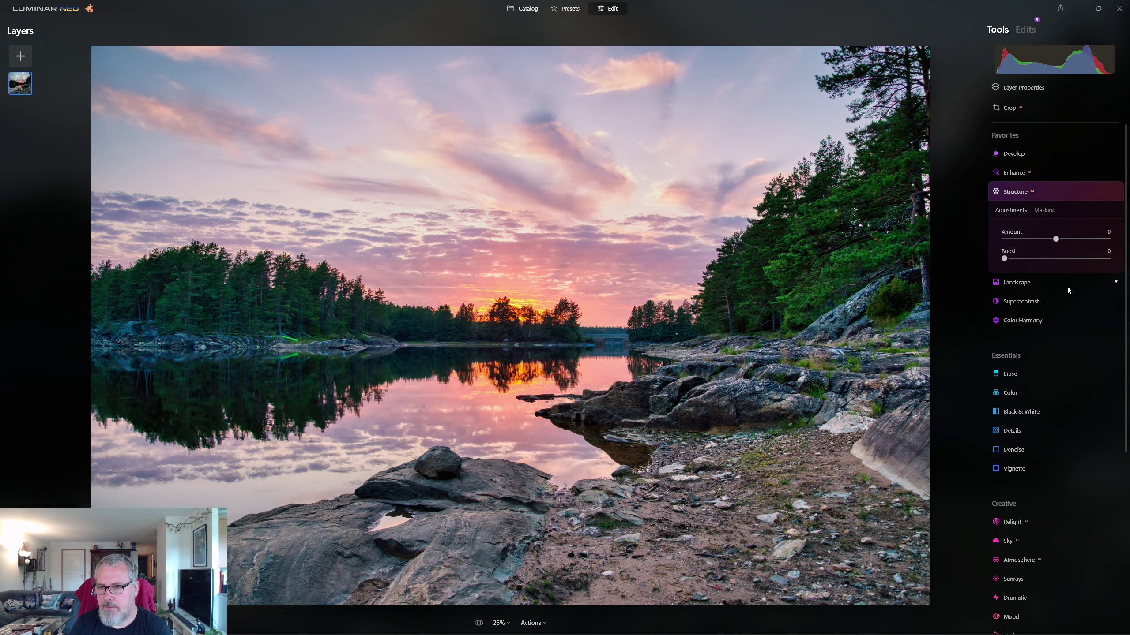
Apply the Landscape tool with Dehaze at 12 and Golden Hour at 21
{"action": "left_click", "coordinate": [1018, 283]}
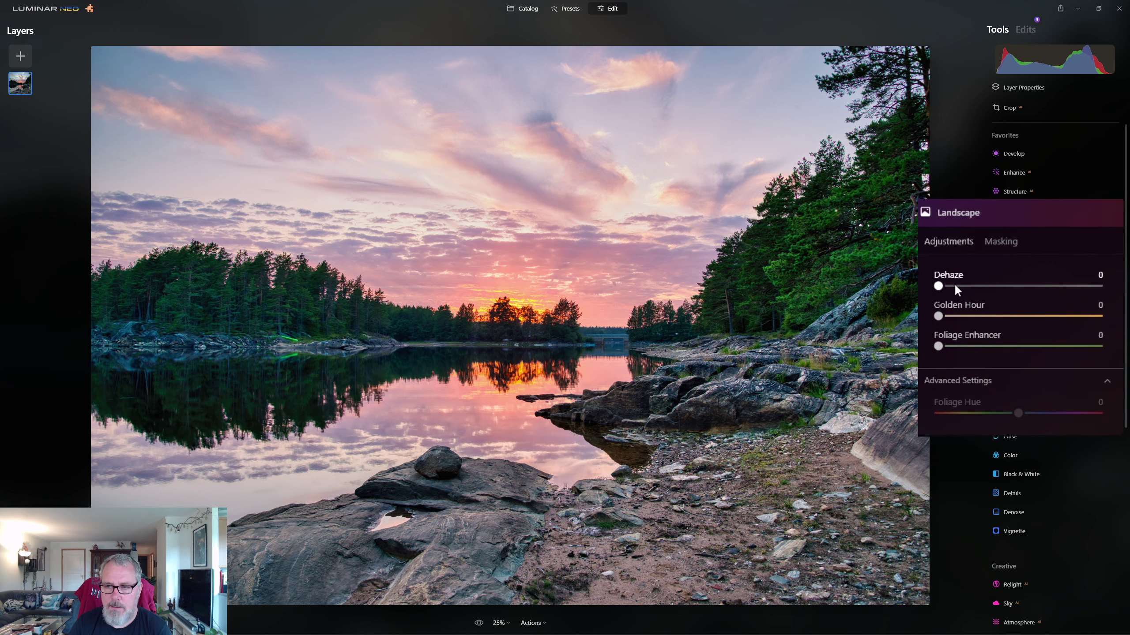
{"action": "left_click", "coordinate": [954, 286]}
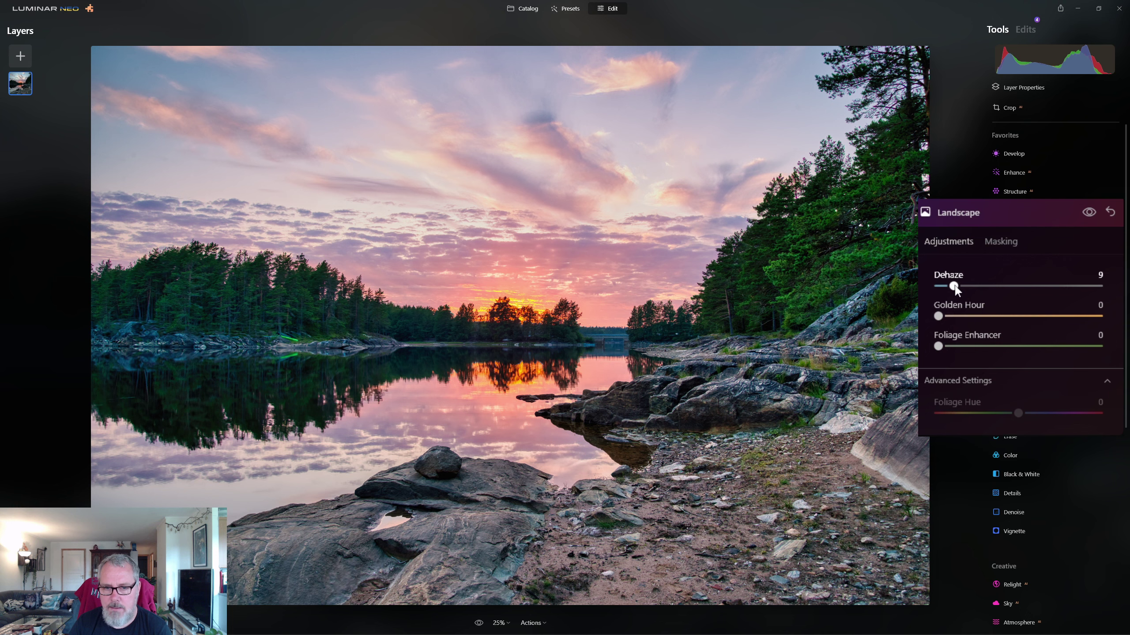
{"action": "left_click_drag", "start_coordinate": [955, 286], "coordinate": [959, 286]}
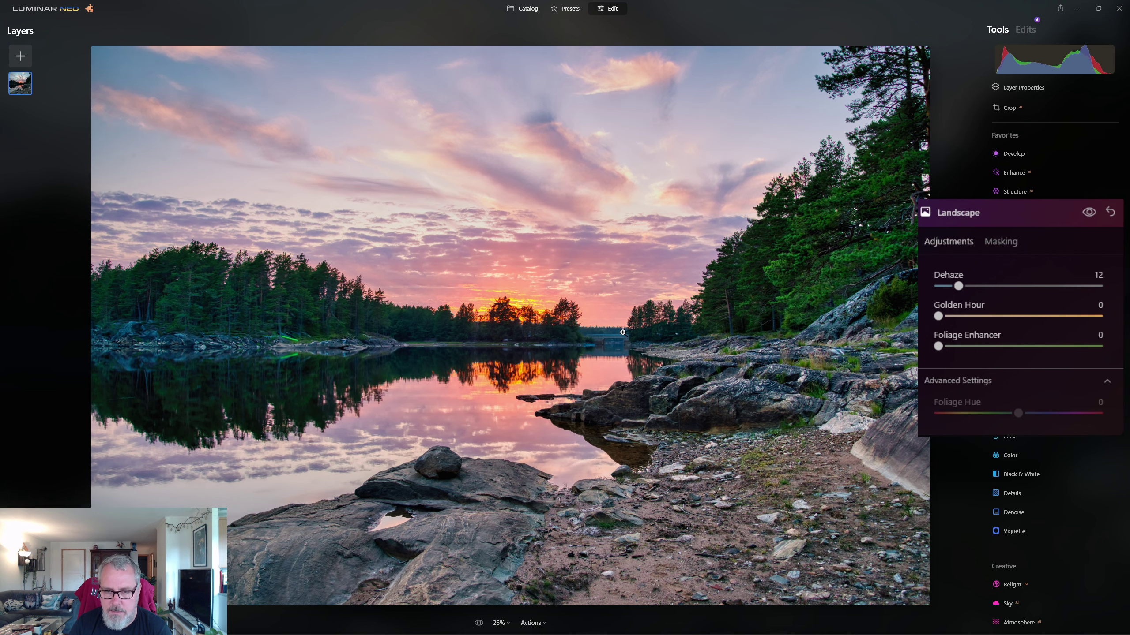
{"action": "left_click_drag", "start_coordinate": [981, 316], "coordinate": [972, 317]}
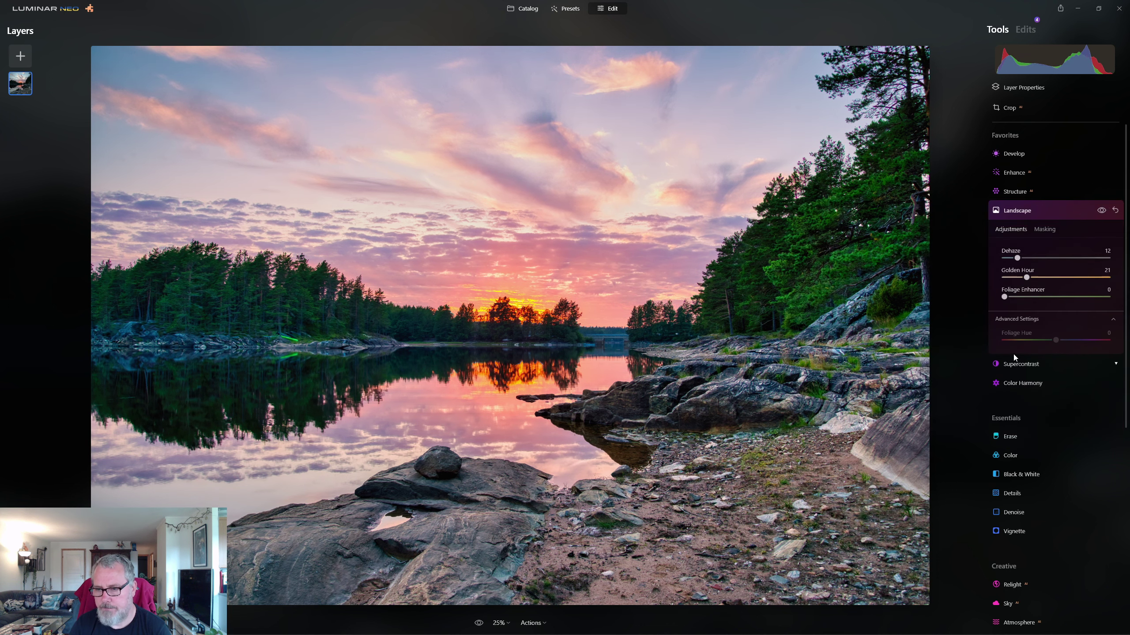
In Supercontrast, set Highlights Contrast to 12 and Highlights Balance to 14
{"action": "left_click", "coordinate": [1015, 368]}
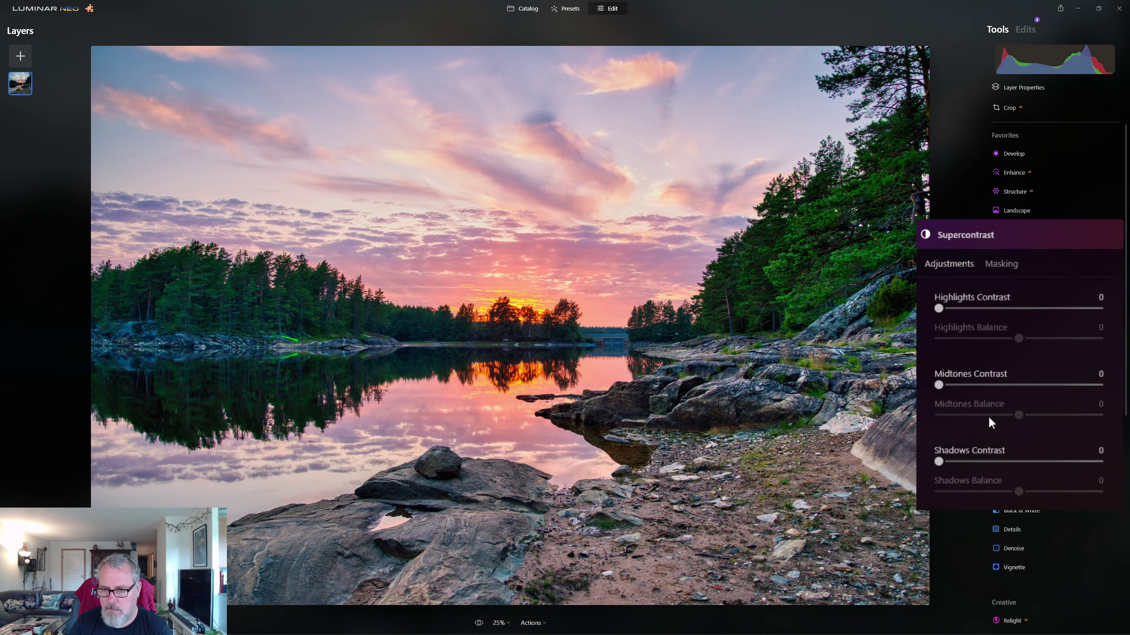
{"action": "left_click", "coordinate": [960, 308]}
{"action": "left_click_drag", "start_coordinate": [960, 311], "coordinate": [959, 313]}
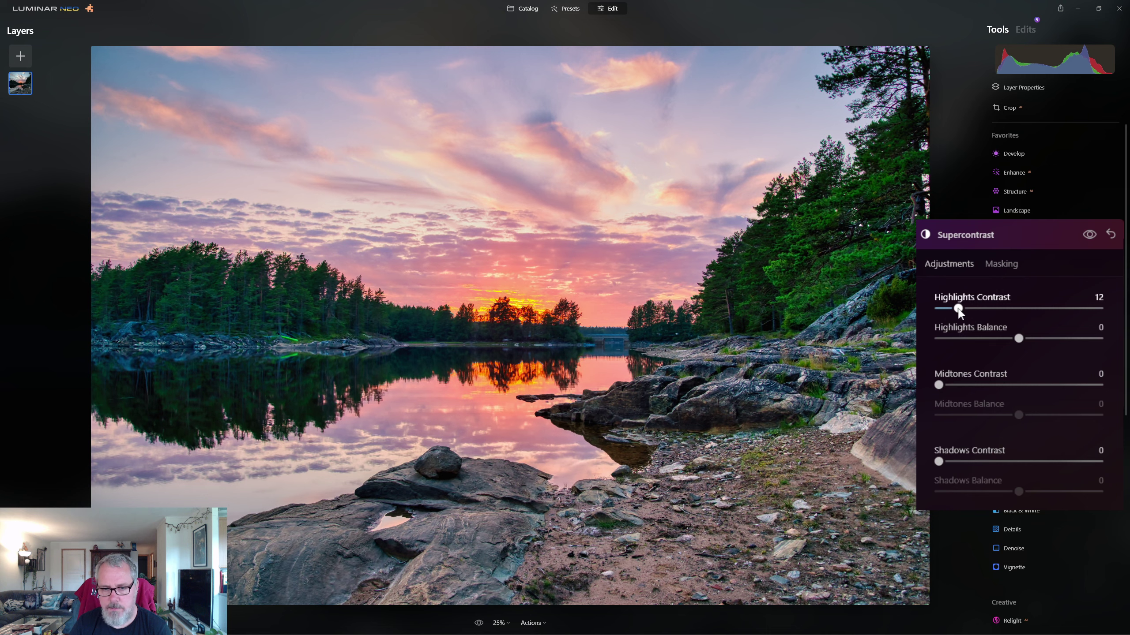
{"action": "left_click", "coordinate": [1033, 338]}
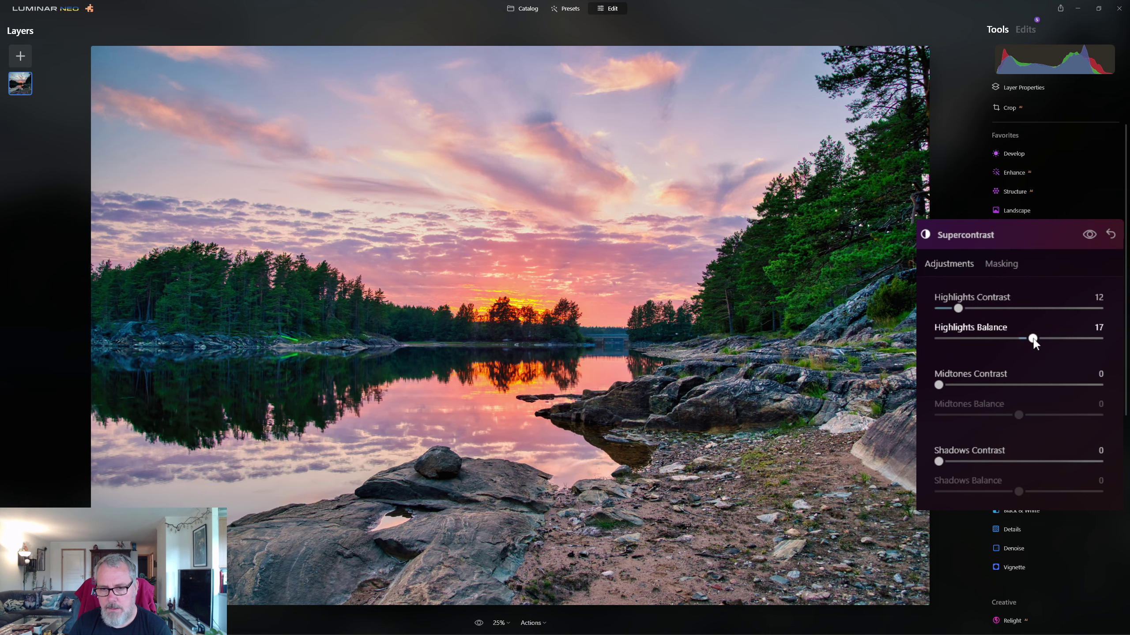
{"action": "left_click_drag", "start_coordinate": [1032, 339], "coordinate": [1030, 339]}
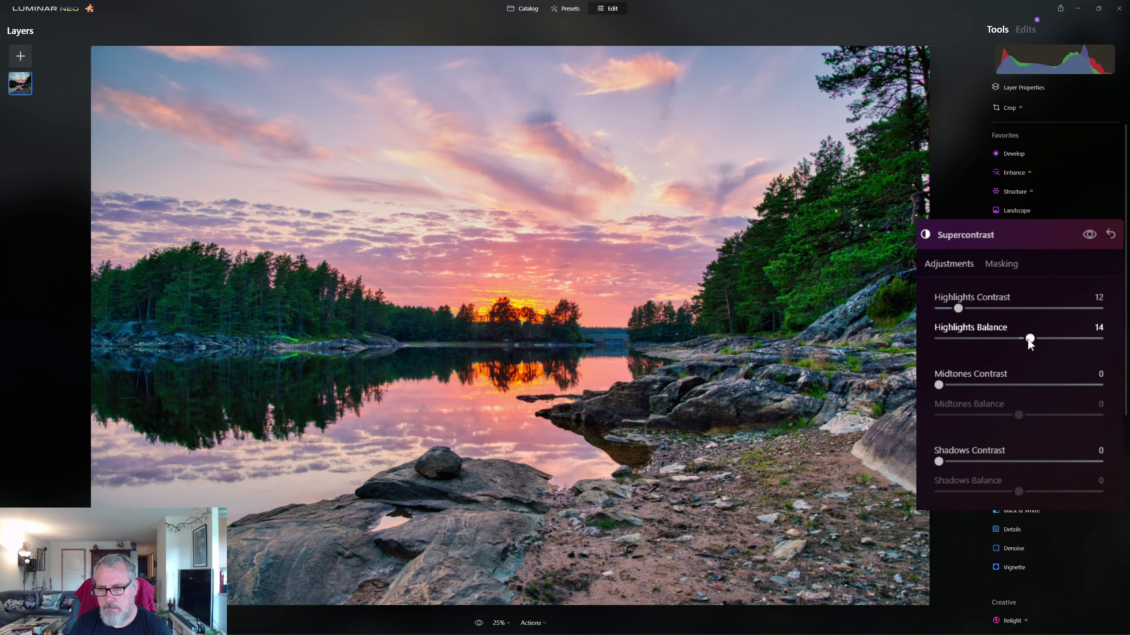
Set Supercontrast's Midtones Contrast to 9 and Midtones Balance to 26
{"action": "left_click", "coordinate": [976, 385]}
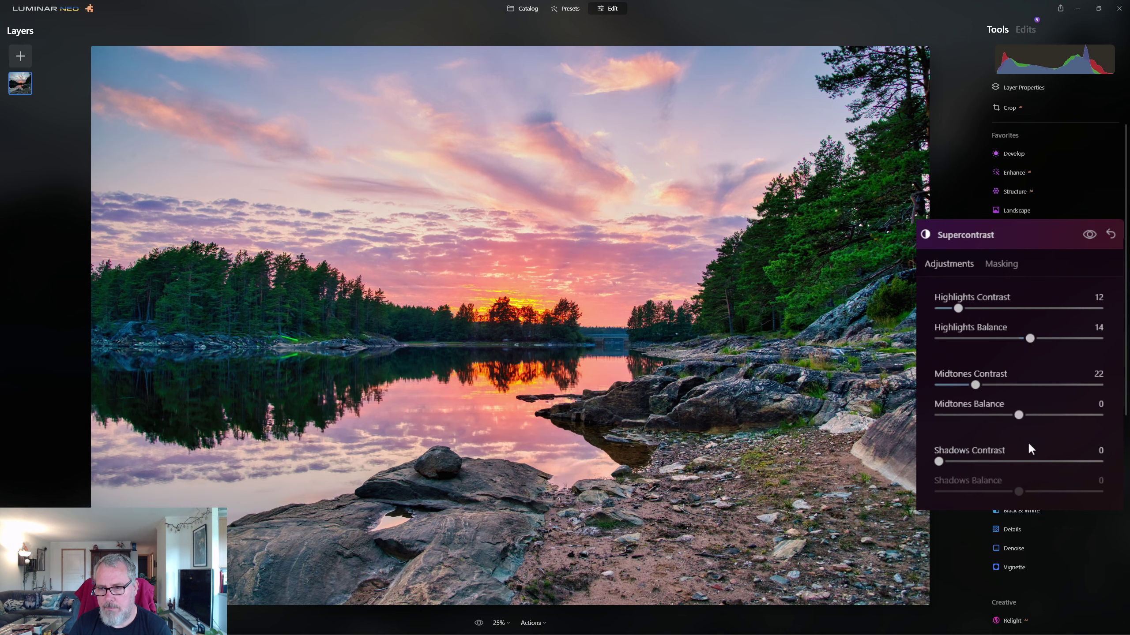
{"action": "left_click", "coordinate": [1041, 415]}
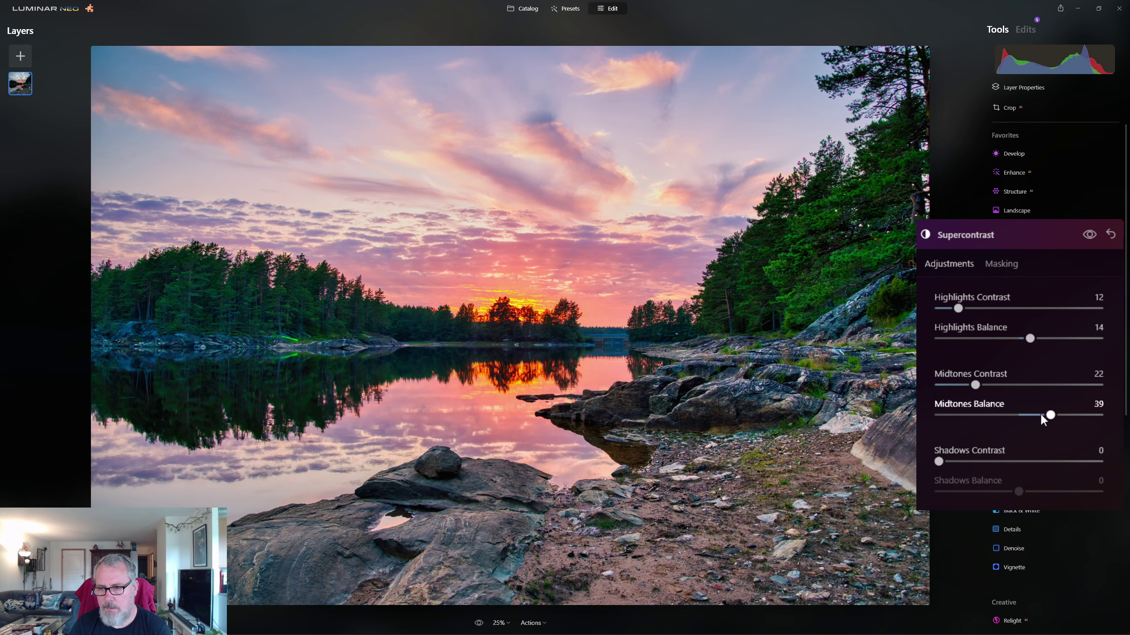
{"action": "left_click", "coordinate": [958, 385]}
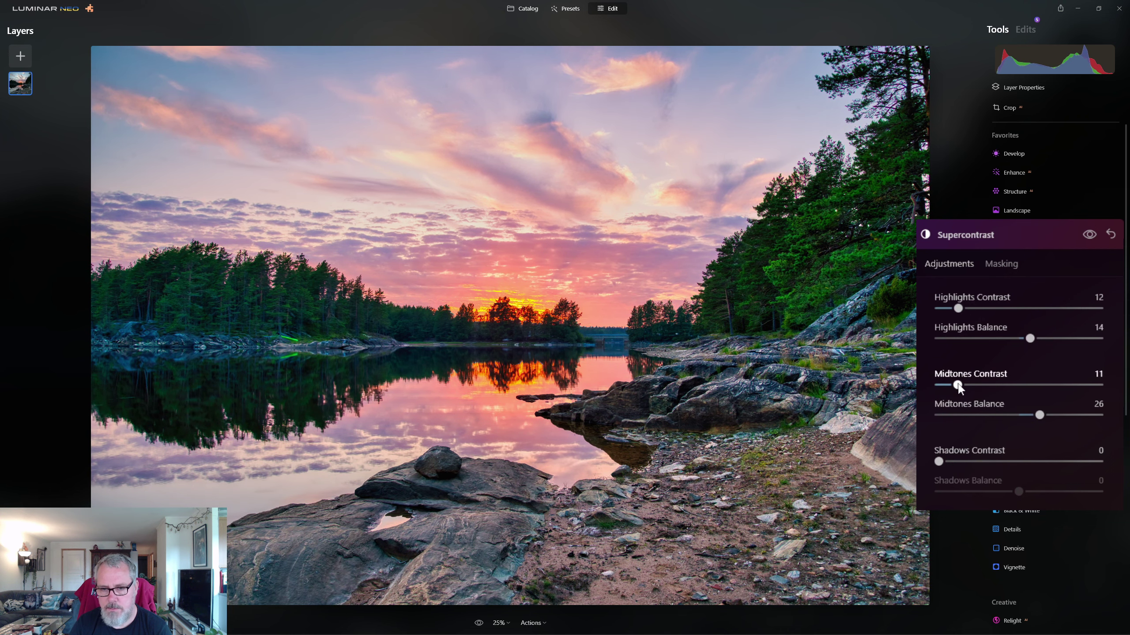
{"action": "left_click_drag", "start_coordinate": [959, 386], "coordinate": [954, 385]}
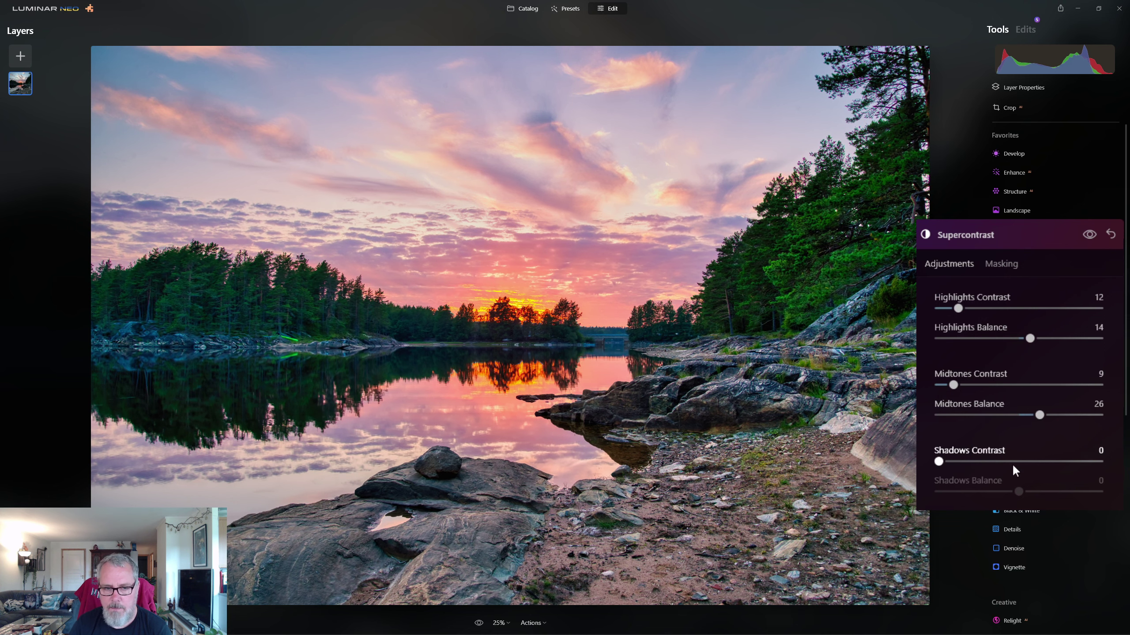
Try Supercontrast's Shadows Contrast at 11 and Shadows Balance at 13, and reset both
{"action": "left_click", "coordinate": [958, 462]}
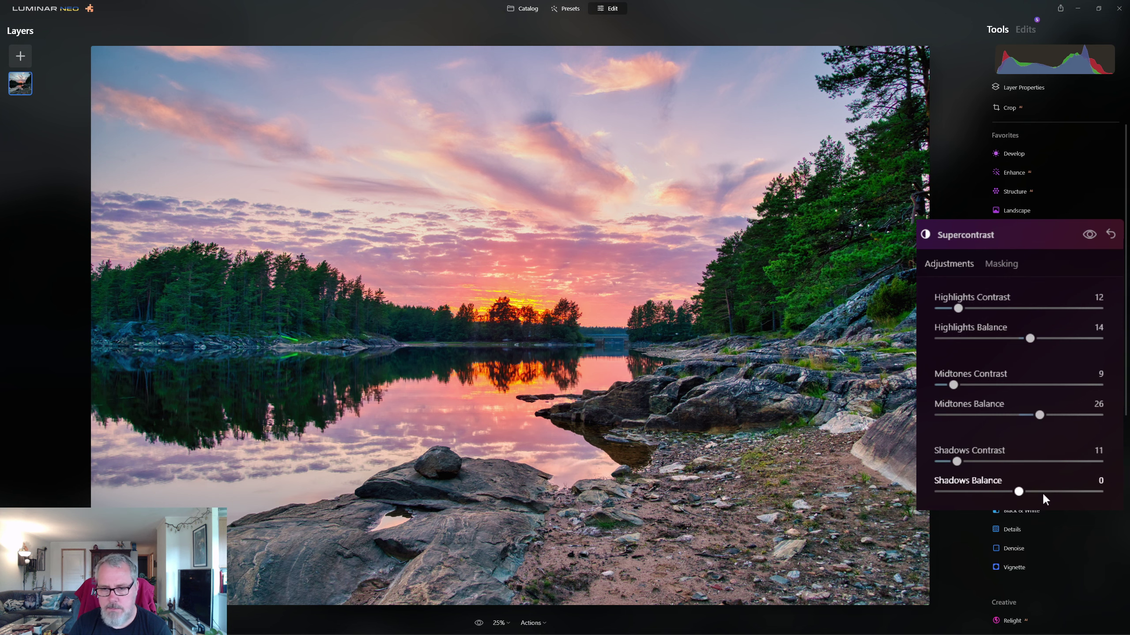
{"action": "left_click_drag", "start_coordinate": [1041, 492], "coordinate": [1030, 492]}
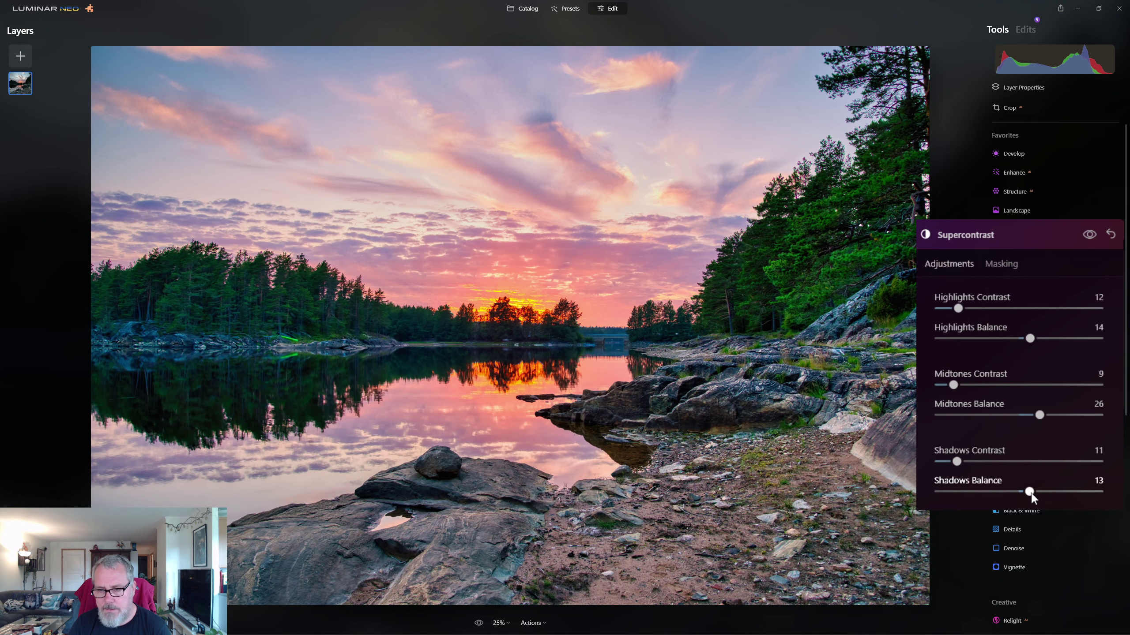
{"action": "double_click", "coordinate": [1030, 491]}
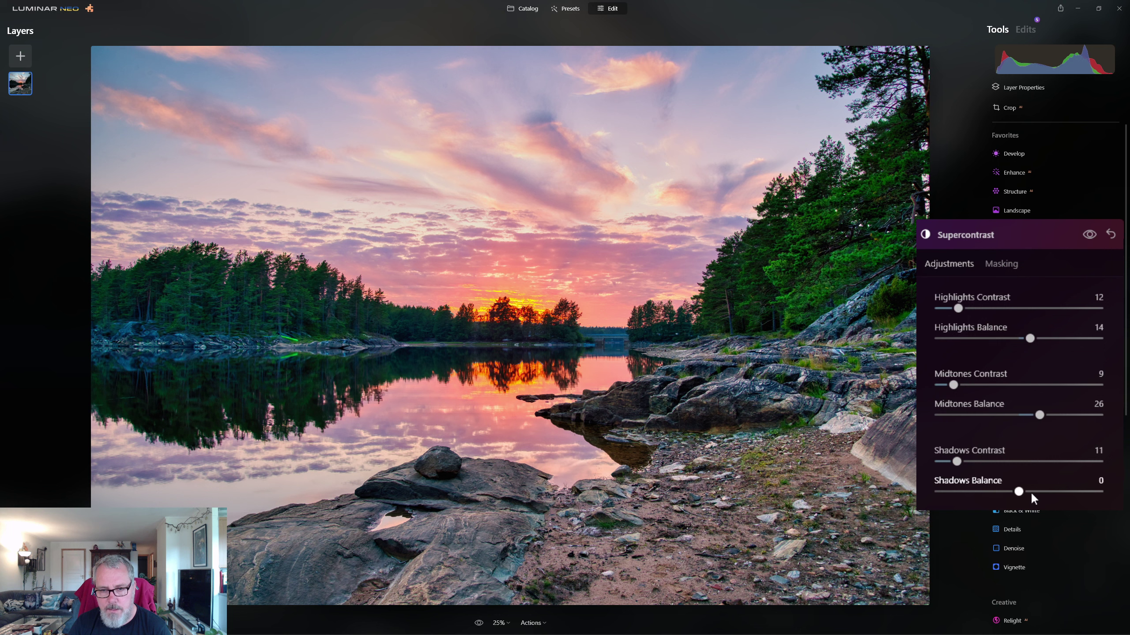
{"action": "double_click", "coordinate": [957, 462]}
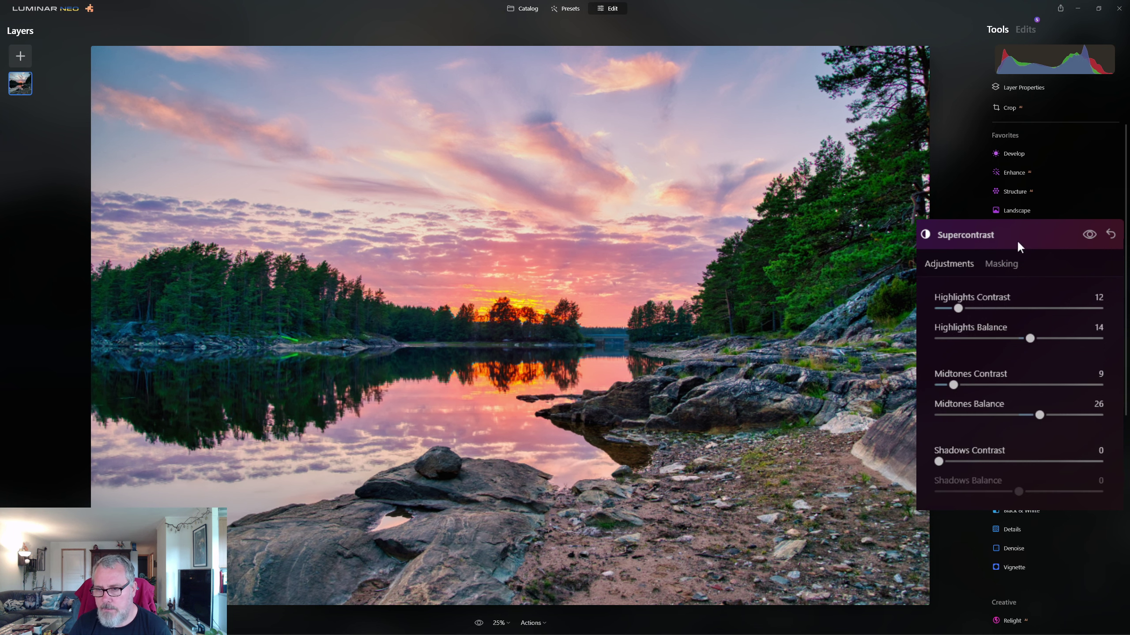
{"action": "left_click", "coordinate": [1027, 234]}
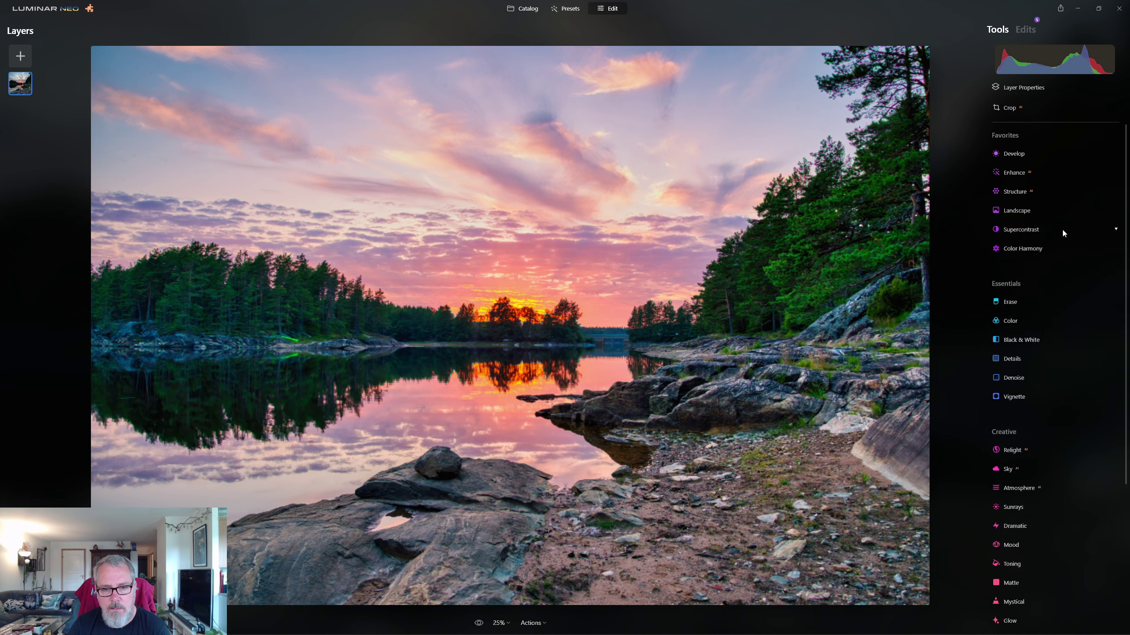
Set the Color Contrast Amount to 7 in the Color Harmony tool
{"action": "left_click", "coordinate": [1030, 249]}
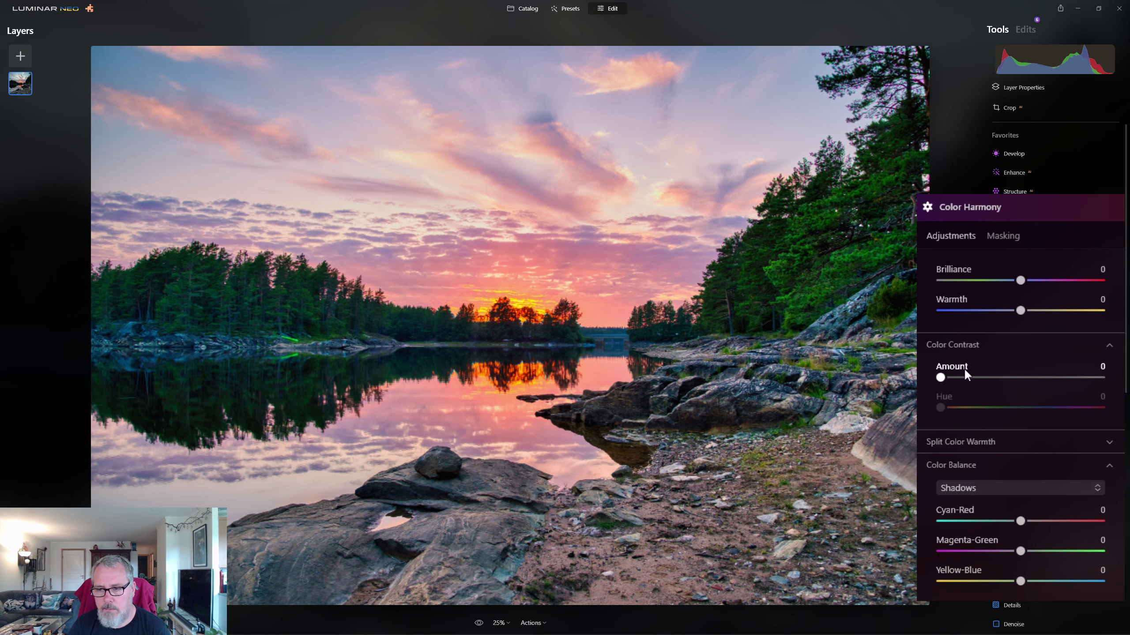
{"action": "left_click", "coordinate": [964, 377]}
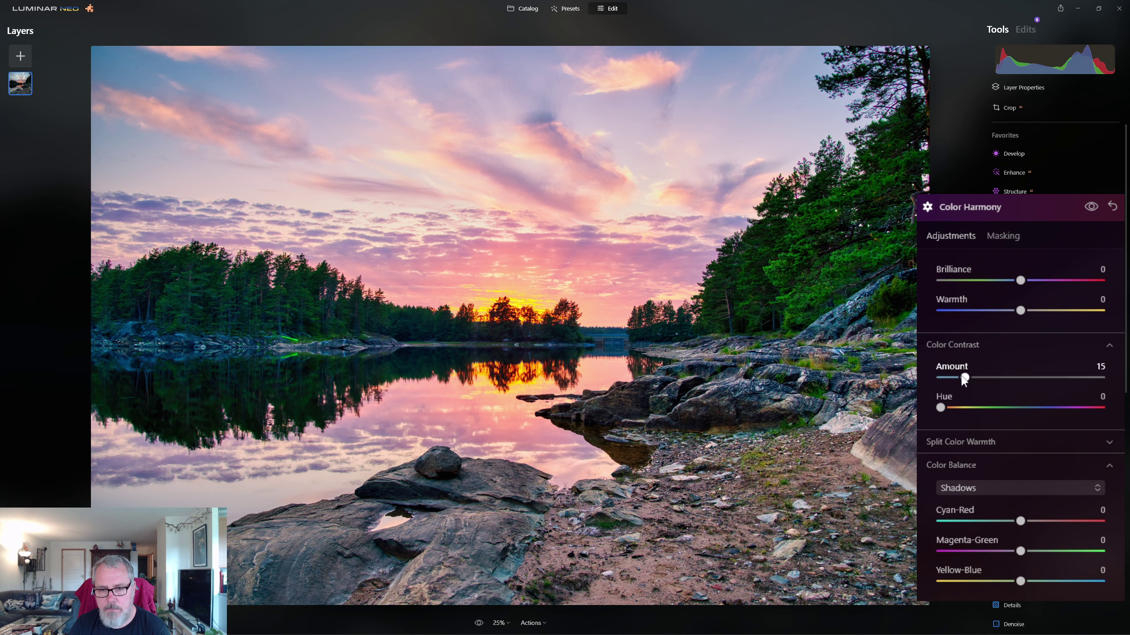
{"action": "left_click", "coordinate": [954, 377]}
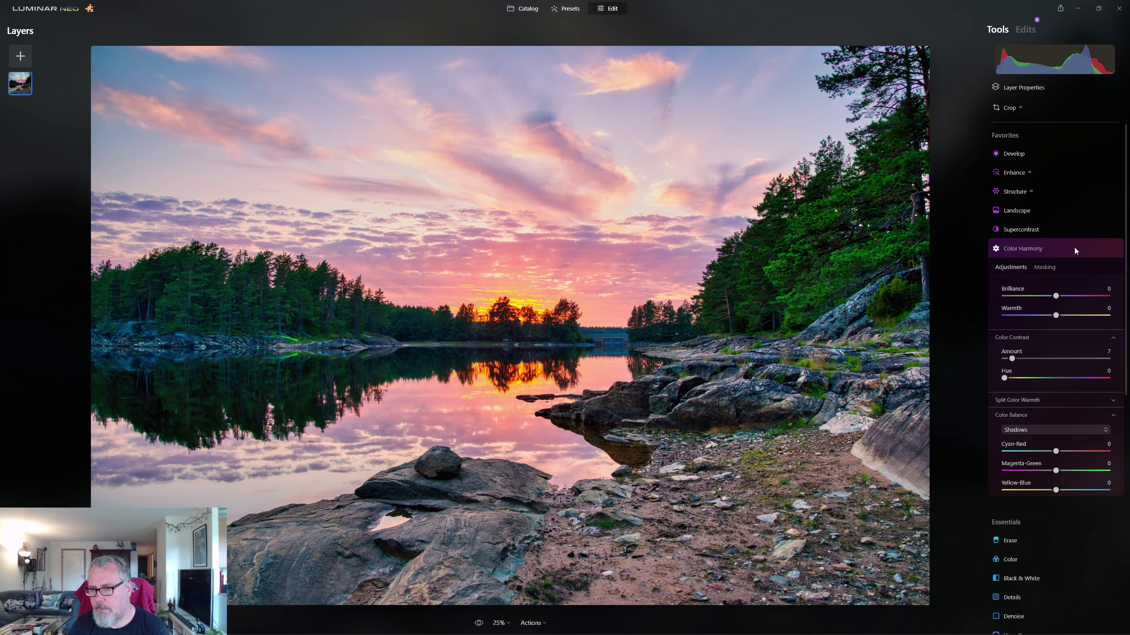
{"action": "left_click", "coordinate": [1074, 249]}
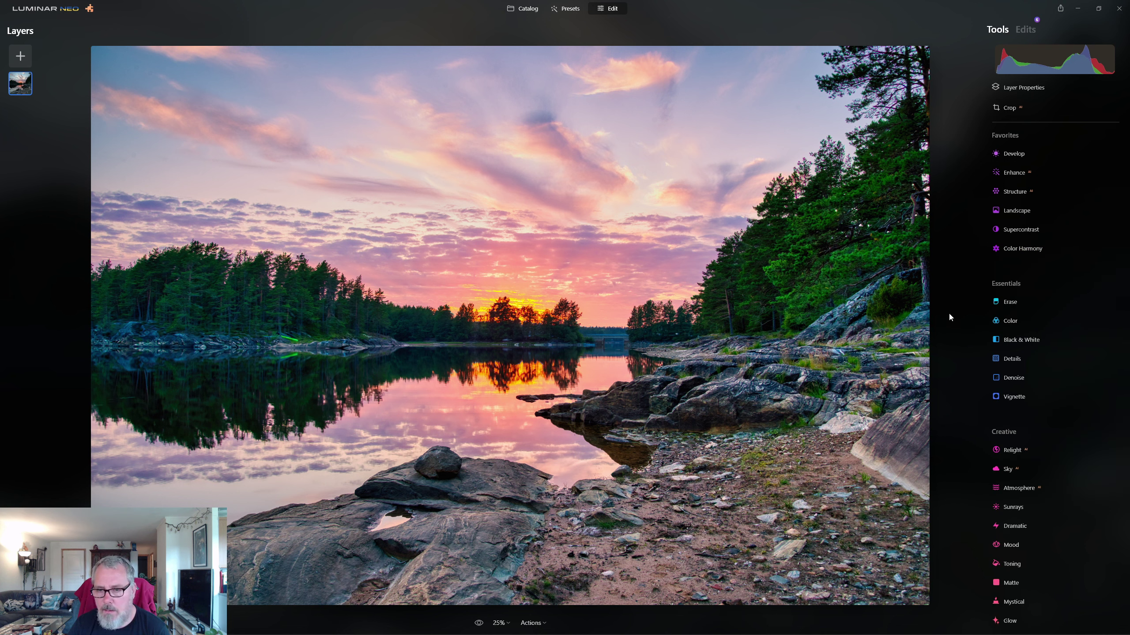
Reduce the photo's color cast in the Color tool with Remove Color Cast at 19
{"action": "left_click", "coordinate": [1010, 322]}
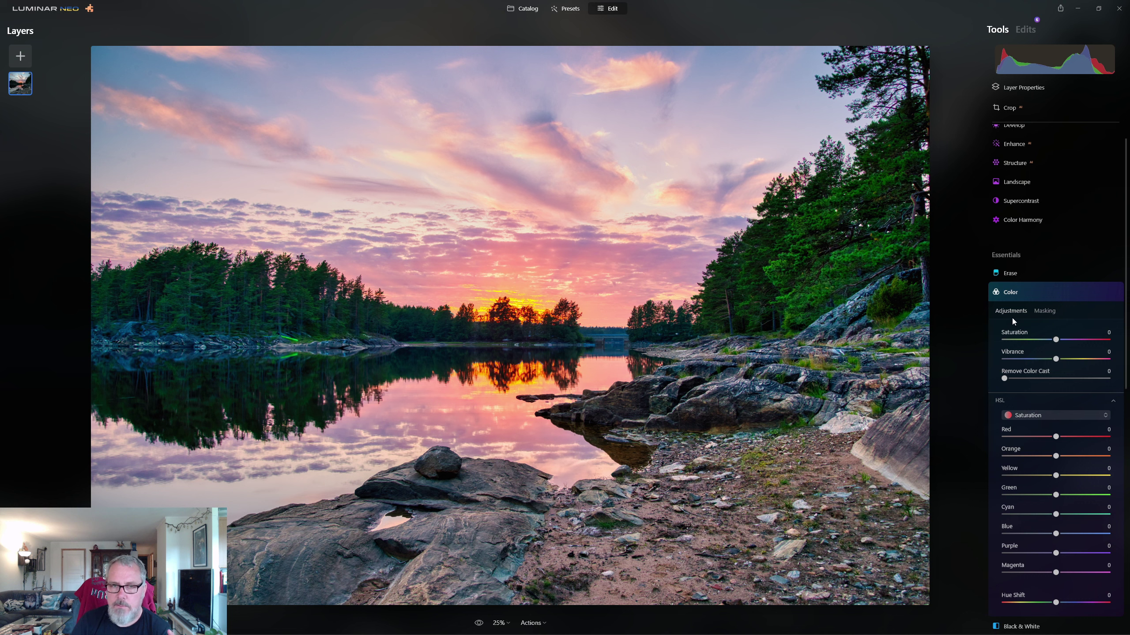
{"action": "left_click_drag", "start_coordinate": [1011, 316], "coordinate": [946, 348]}
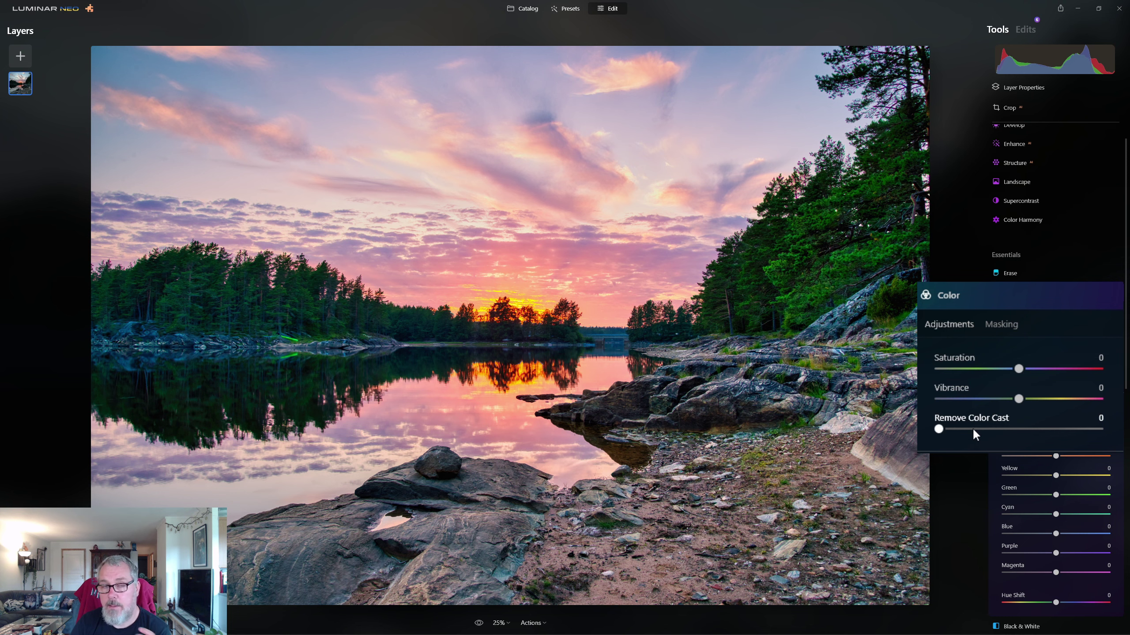
{"action": "left_click_drag", "start_coordinate": [971, 429], "coordinate": [968, 428]}
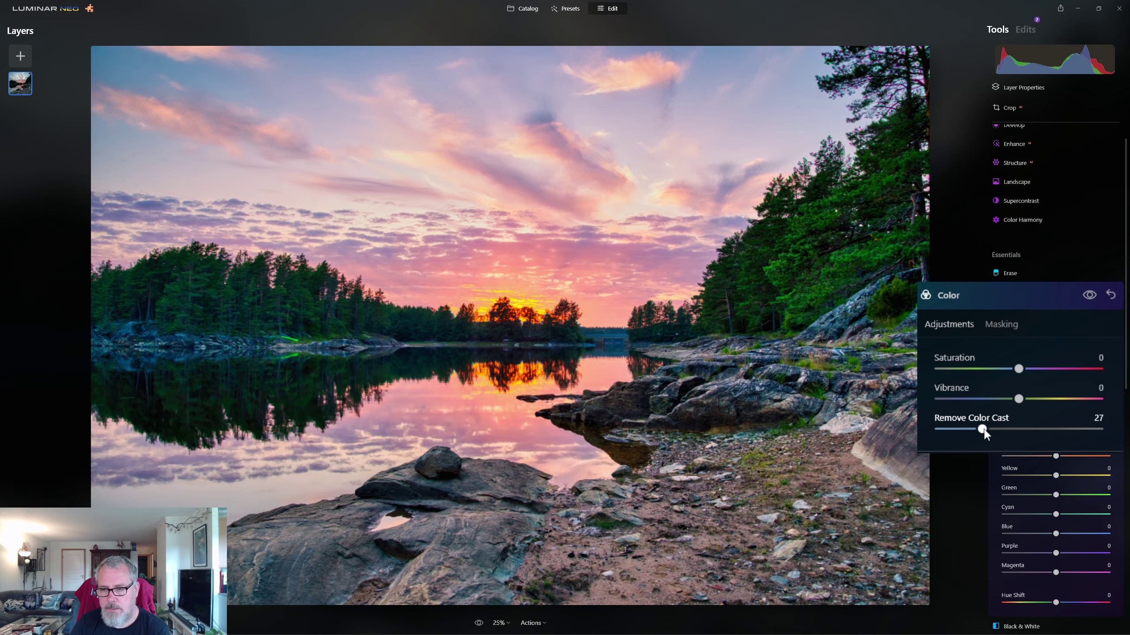
{"action": "mouse_move", "coordinate": [978, 429]}
{"action": "left_mouse_down"}
{"action": "mouse_move", "coordinate": [938, 429]}
{"action": "mouse_move", "coordinate": [967, 430]}
{"action": "left_mouse_up"}
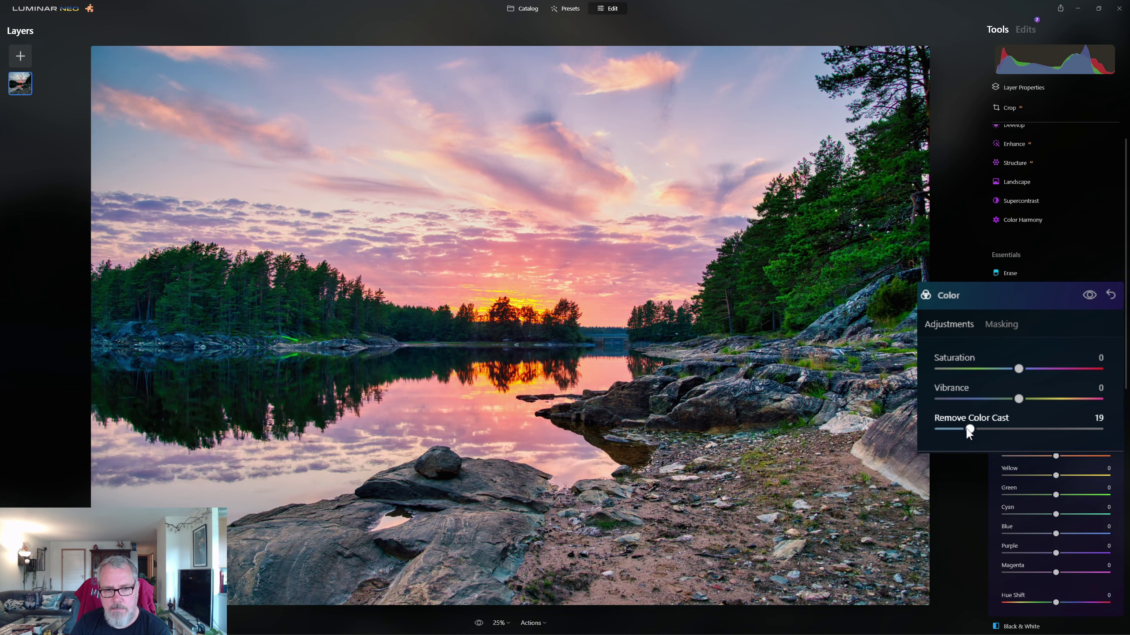
{"action": "left_click", "coordinate": [1057, 293]}
Sharpen the texture in the Details tool with Small Details at 8 and Medium Details at 2
{"action": "left_click", "coordinate": [1015, 331]}
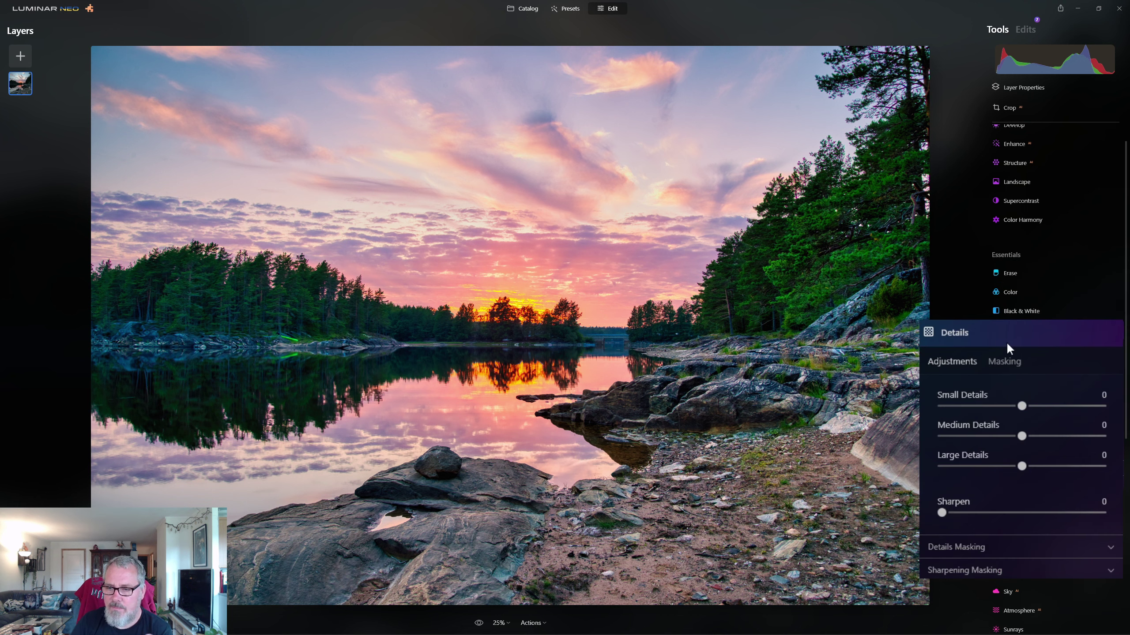
{"action": "left_click", "coordinate": [1031, 406]}
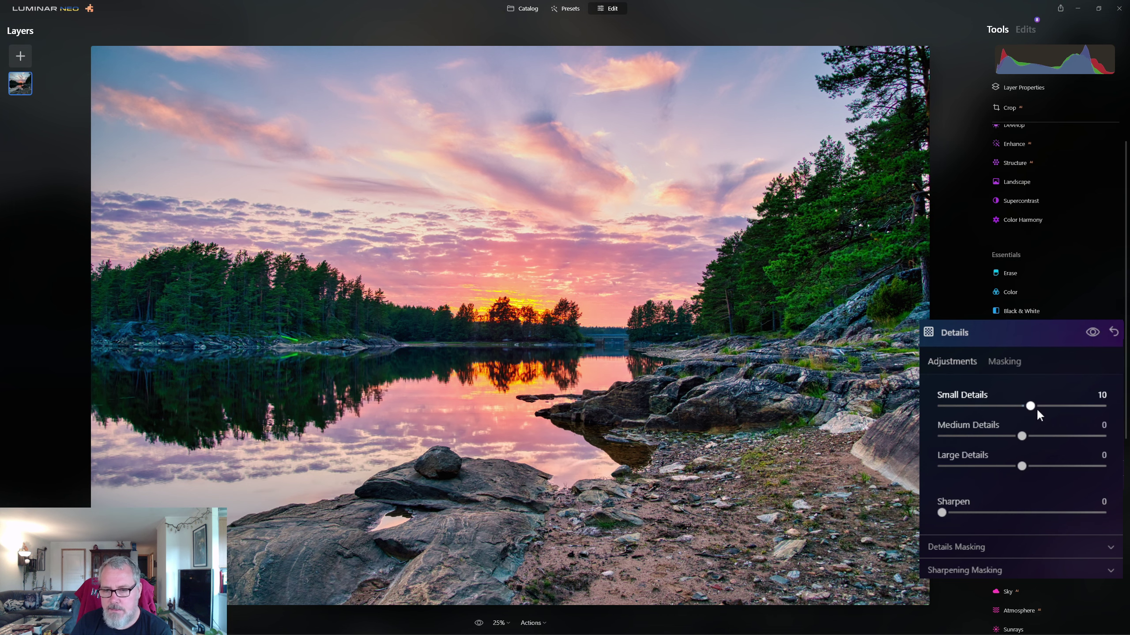
{"action": "left_click_drag", "start_coordinate": [1031, 406], "coordinate": [1023, 438]}
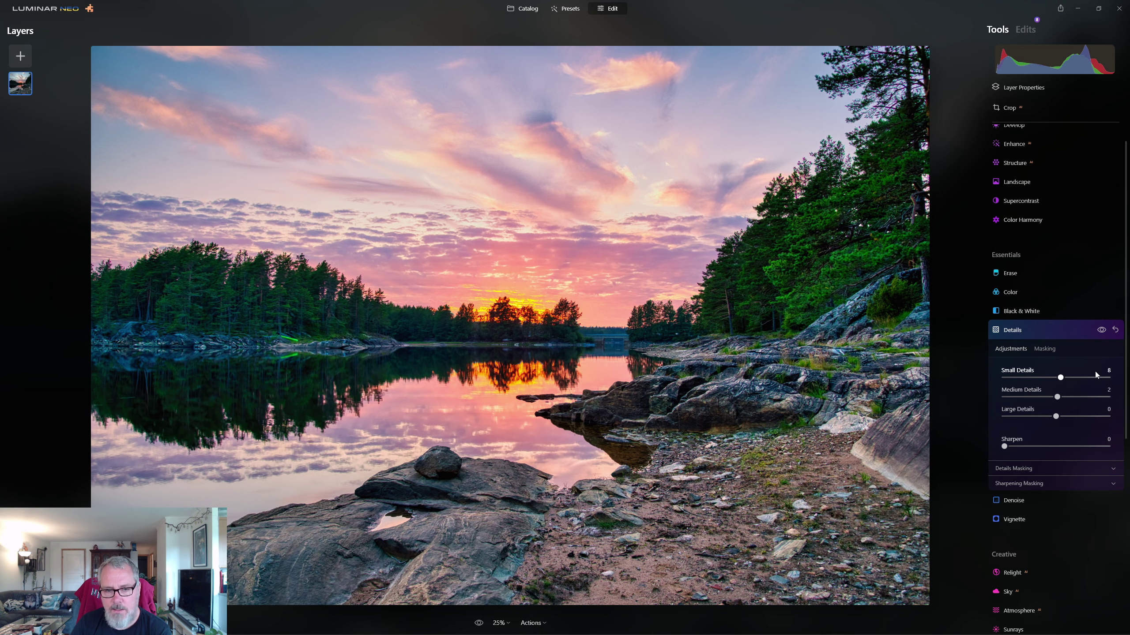
{"action": "left_click", "coordinate": [1071, 331]}
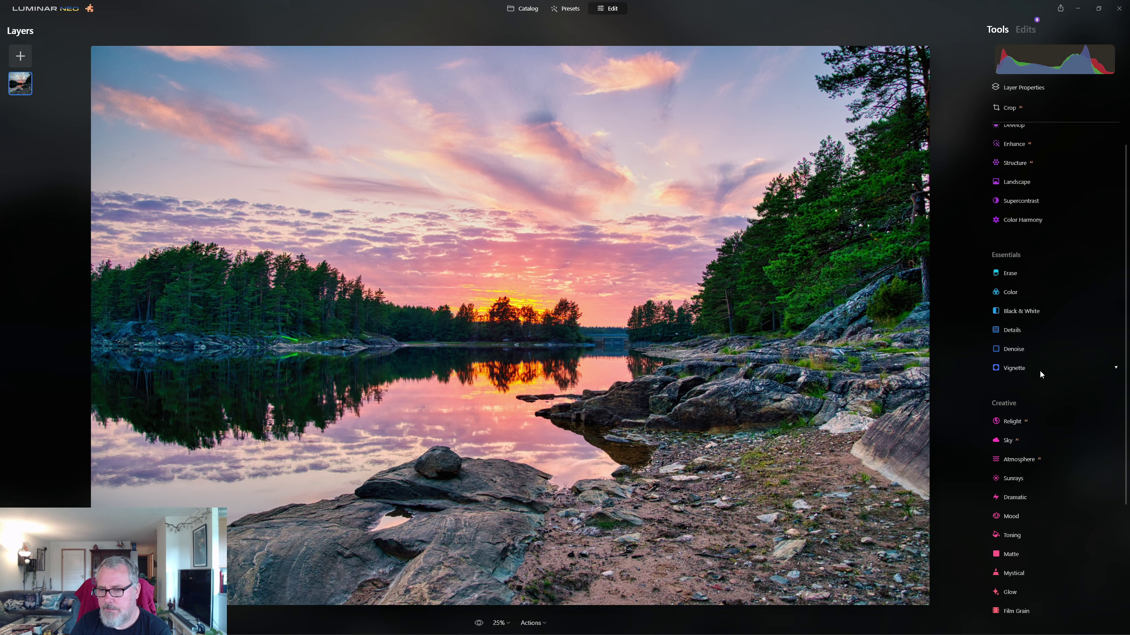
Apply the Mystical effect to the photo with an Amount of 14
{"action": "scroll", "coordinate": [1046, 368], "scroll_direction": "down", "scroll_amount": 3}
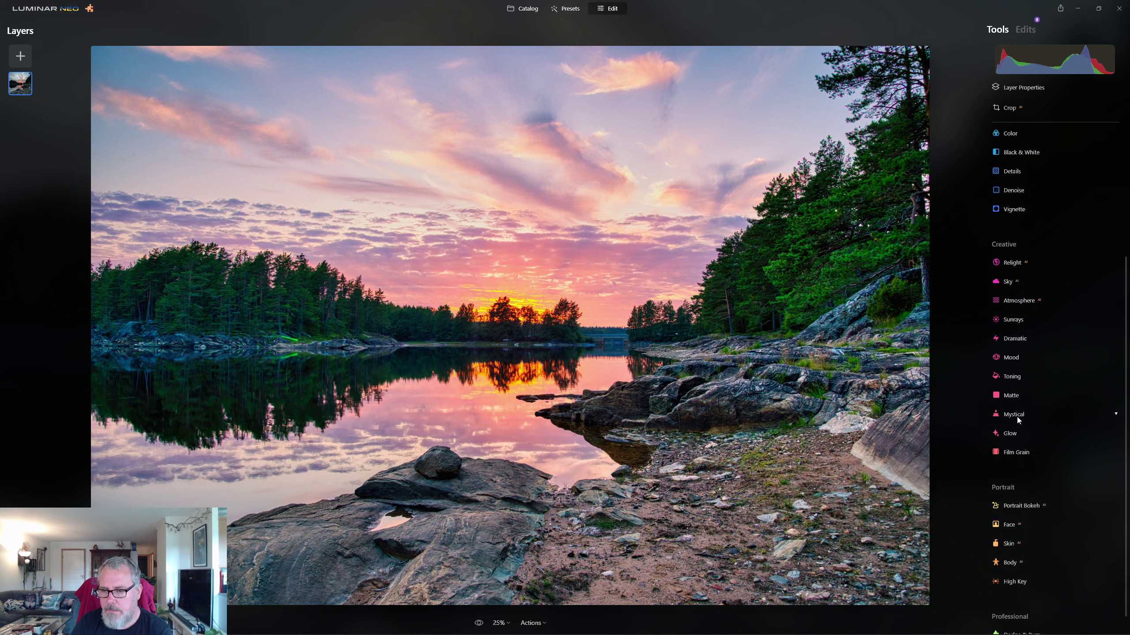
{"action": "left_click", "coordinate": [1016, 417]}
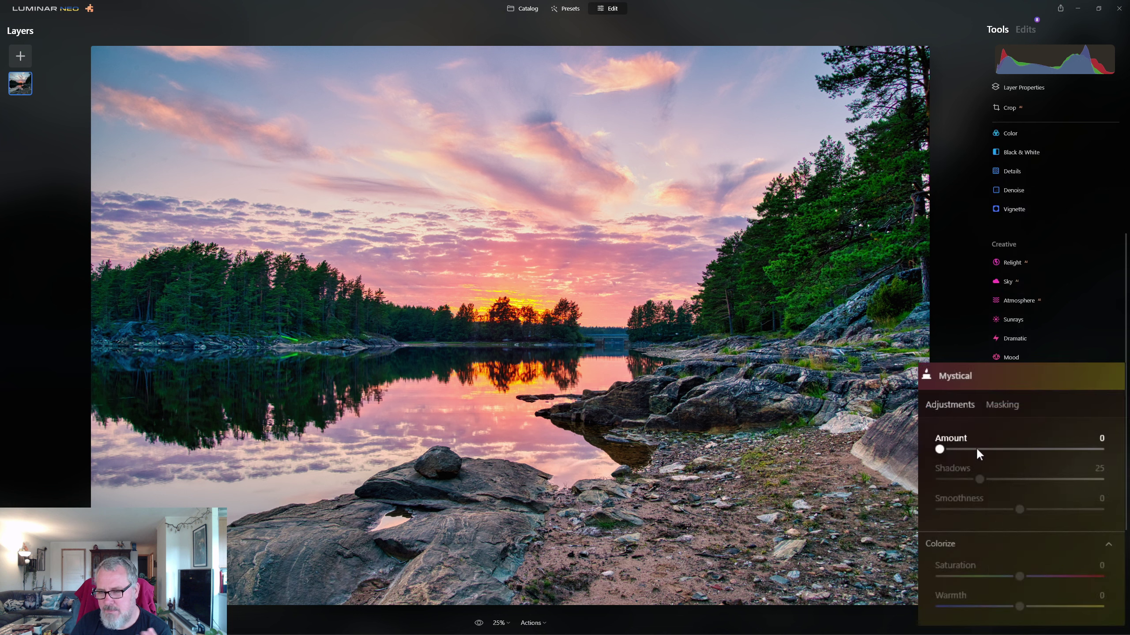
{"action": "left_click", "coordinate": [973, 449]}
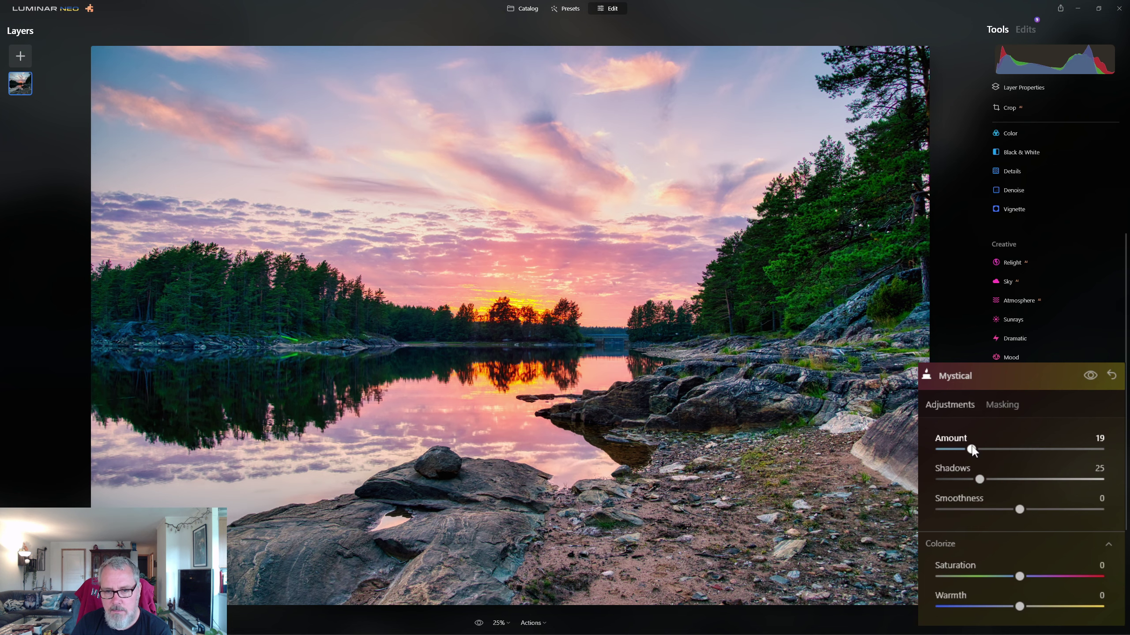
{"action": "left_click_drag", "start_coordinate": [973, 449], "coordinate": [965, 455]}
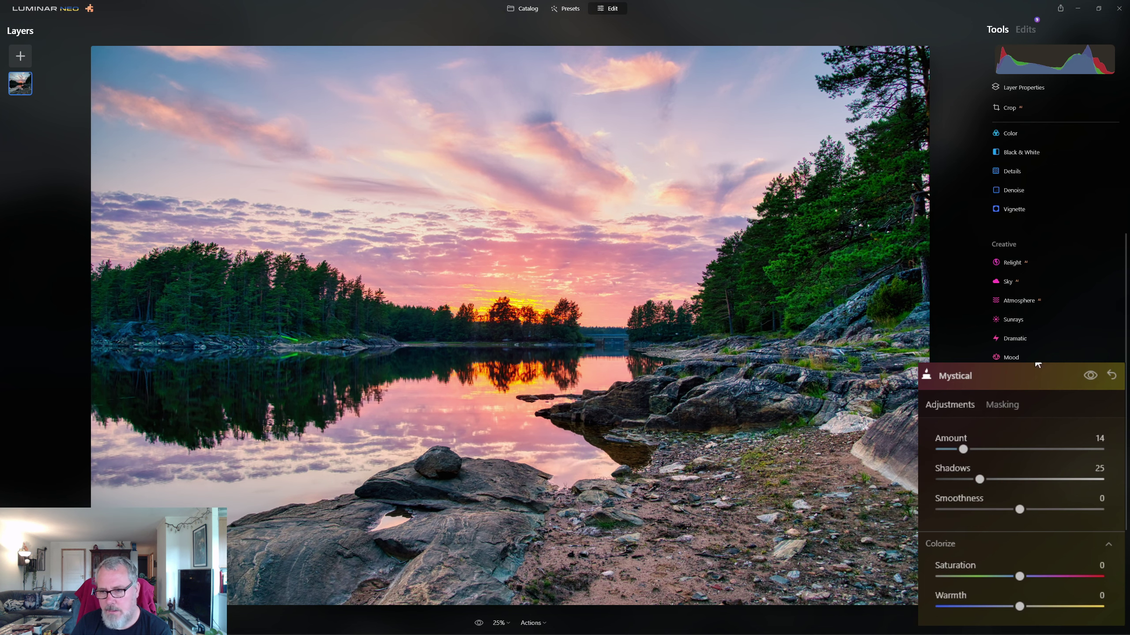
{"action": "left_click", "coordinate": [1029, 376]}
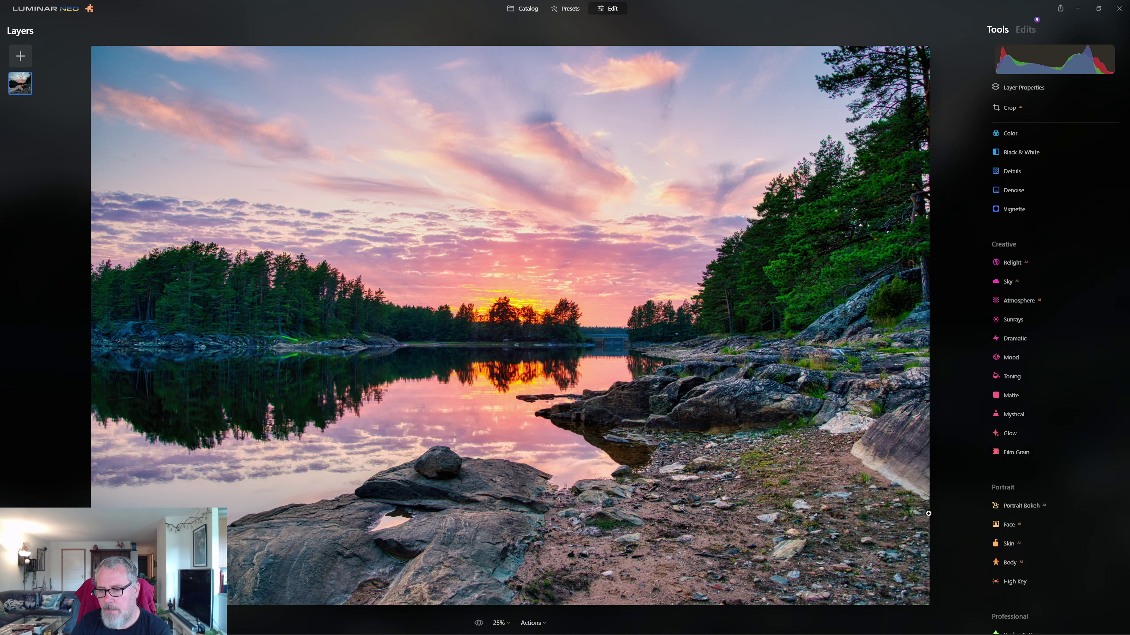
{"action": "scroll", "coordinate": [1063, 485], "scroll_direction": "up", "scroll_amount": 5}
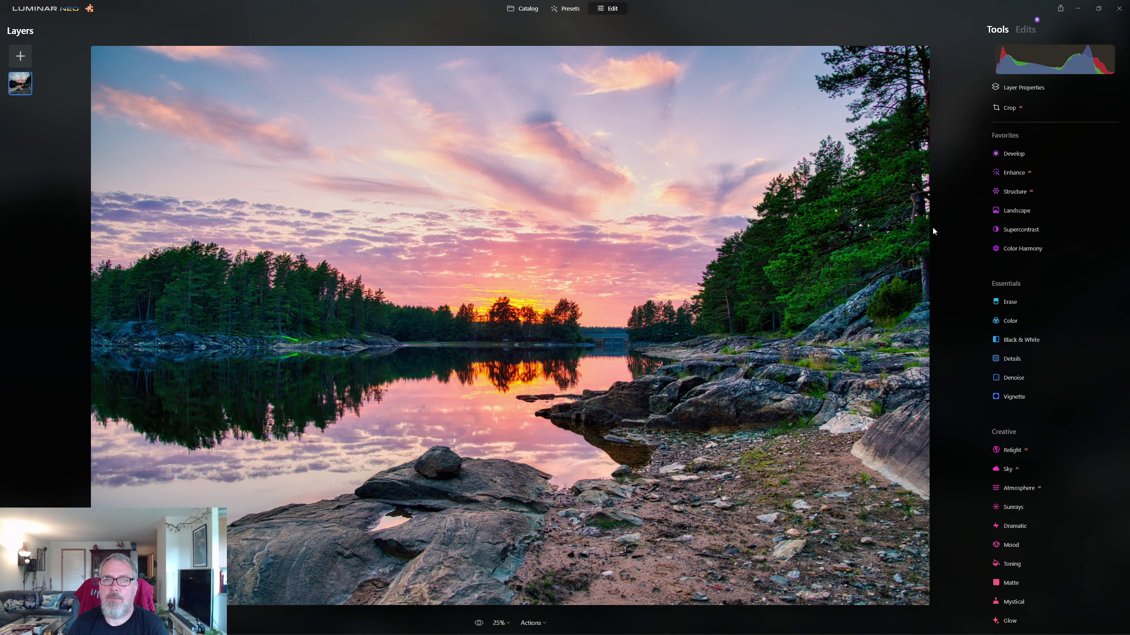
Lower the photo's Exposure to -0.43 in the Develop tool and compare the result with the original
{"action": "left_click", "coordinate": [1021, 156]}
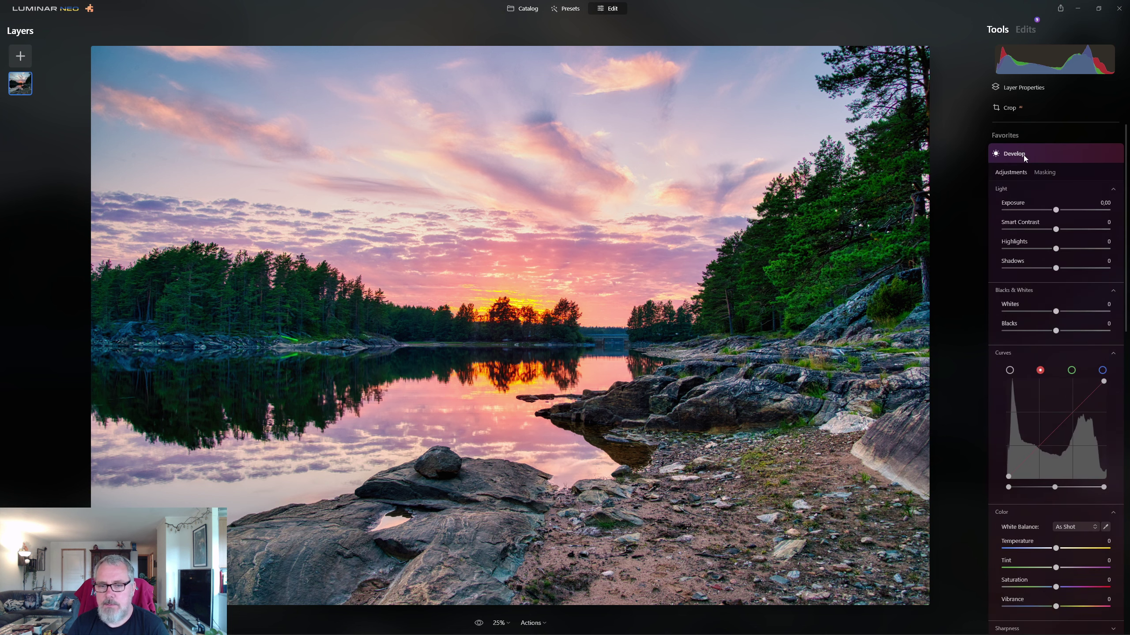
{"action": "left_click", "coordinate": [1018, 244]}
{"action": "left_click_drag", "start_coordinate": [1016, 247], "coordinate": [1010, 244]}
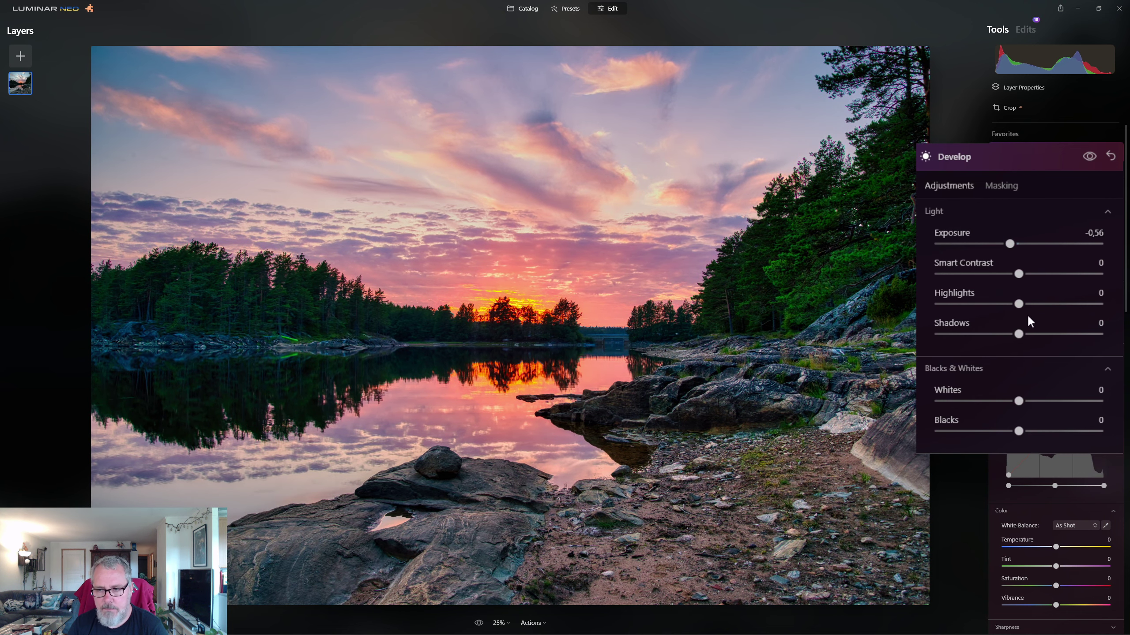
{"action": "left_click_drag", "start_coordinate": [1011, 245], "coordinate": [1013, 244]}
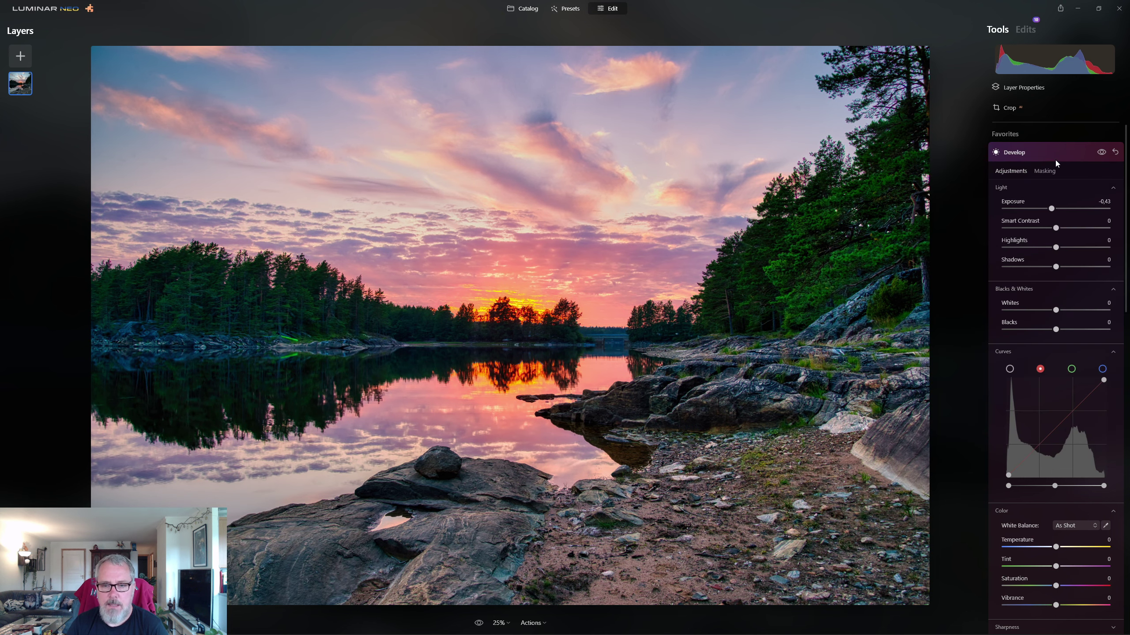
{"action": "left_click", "coordinate": [478, 623]}
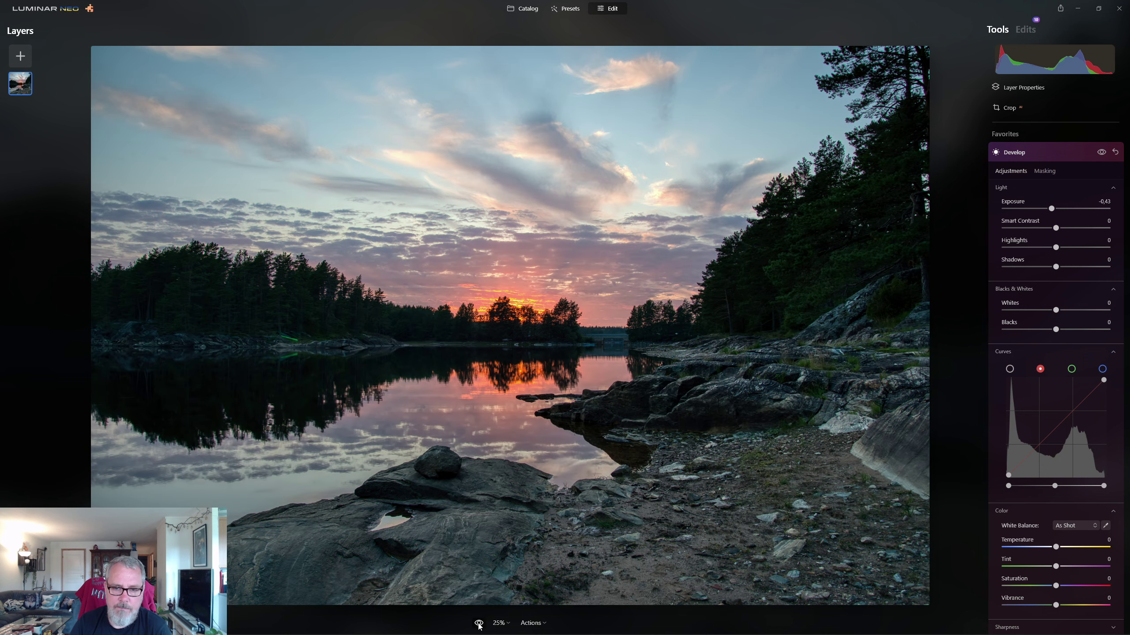
{"action": "left_click", "coordinate": [478, 623]}
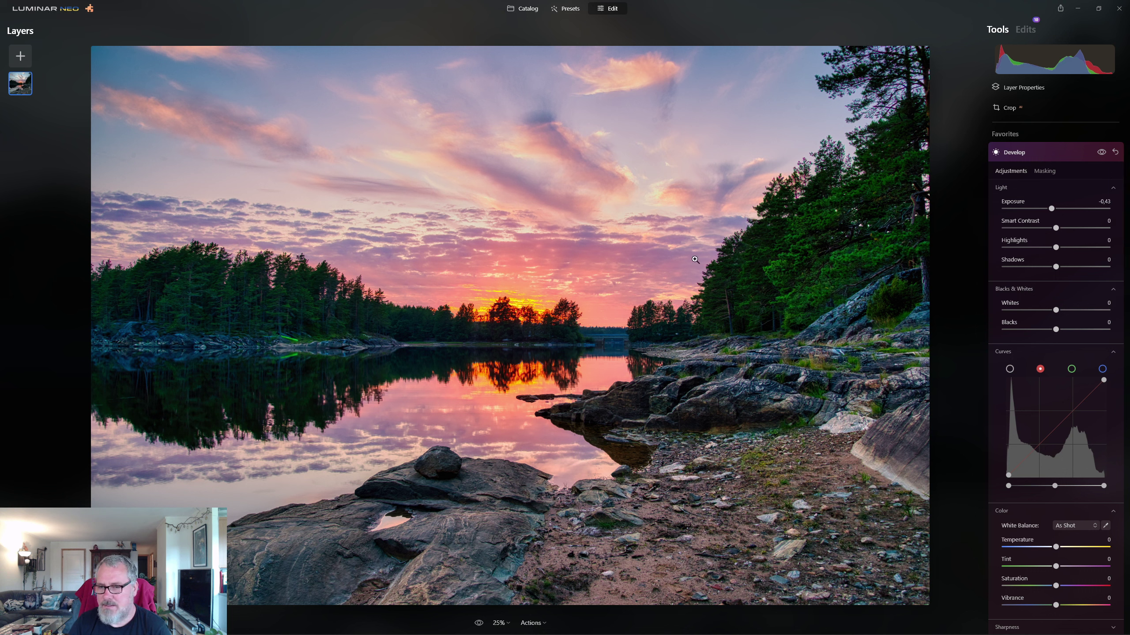
{"action": "left_click", "coordinate": [1055, 150]}
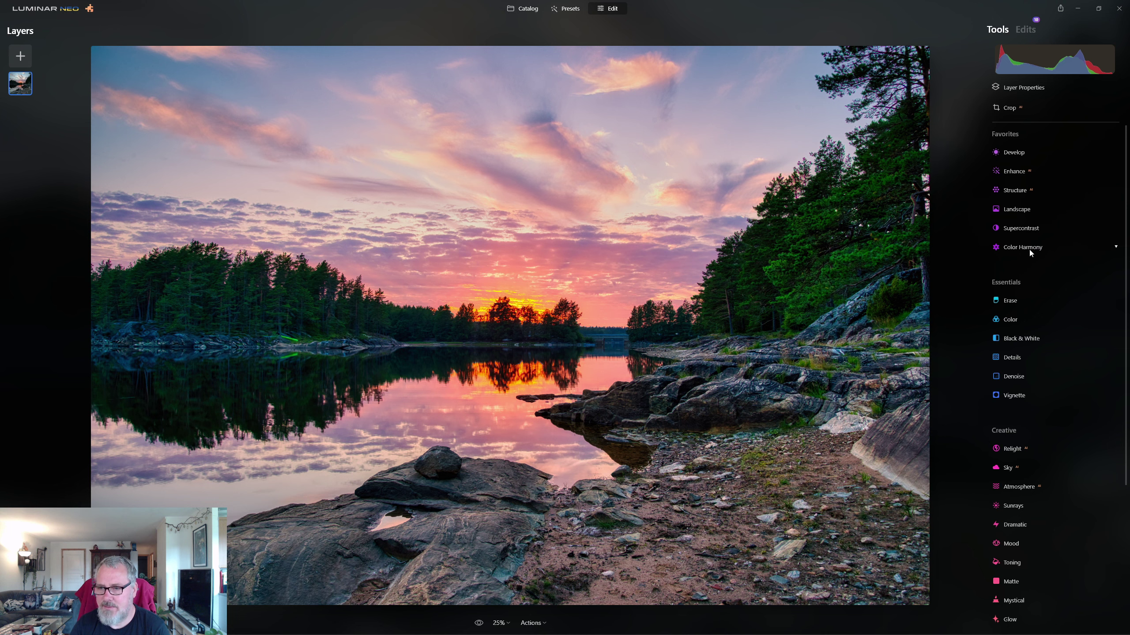
Reduce the photo's Saturation to -12 in the Color tool and compare it with the original
{"action": "left_click", "coordinate": [1008, 317]}
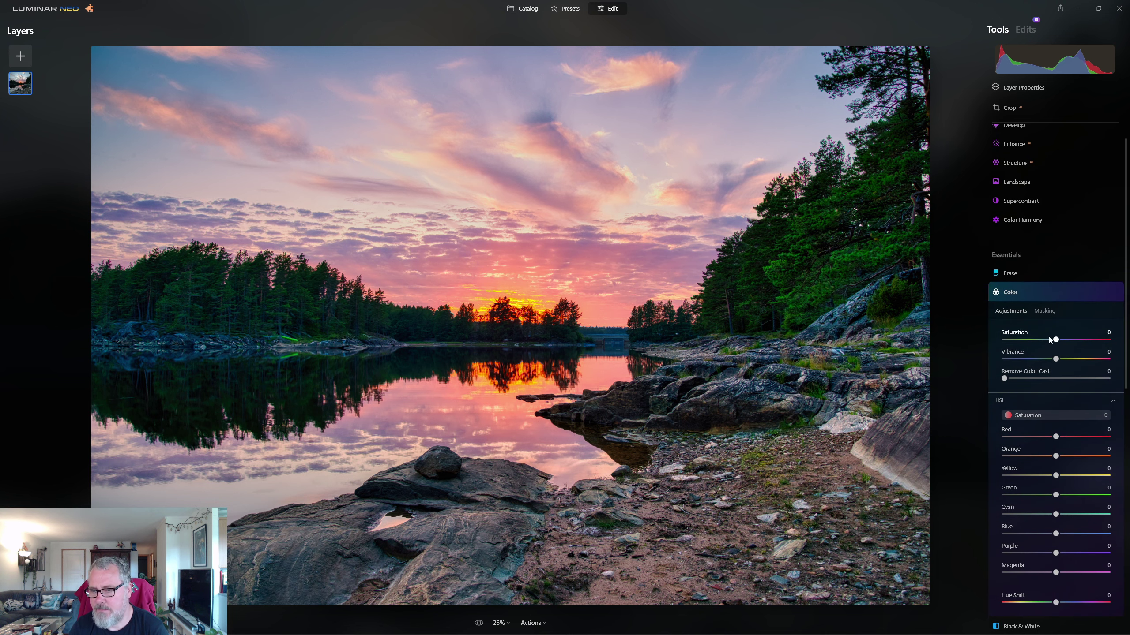
{"action": "left_click", "coordinate": [1050, 340]}
{"action": "left_click_drag", "start_coordinate": [1049, 341], "coordinate": [1050, 342]}
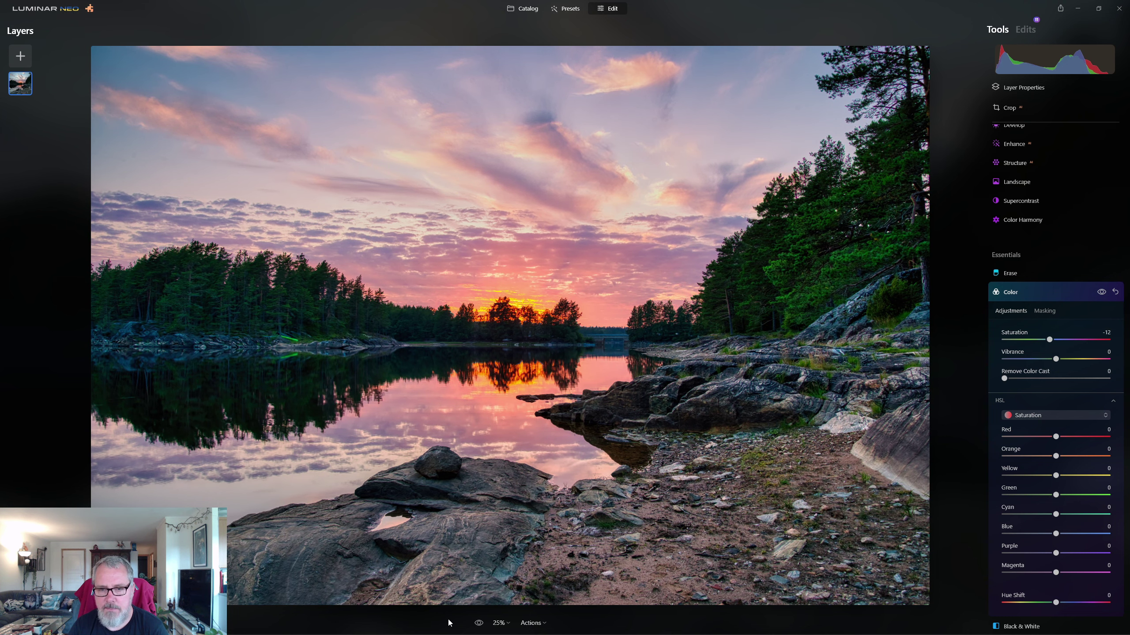
{"action": "left_click", "coordinate": [477, 623]}
{"action": "left_click", "coordinate": [478, 624]}
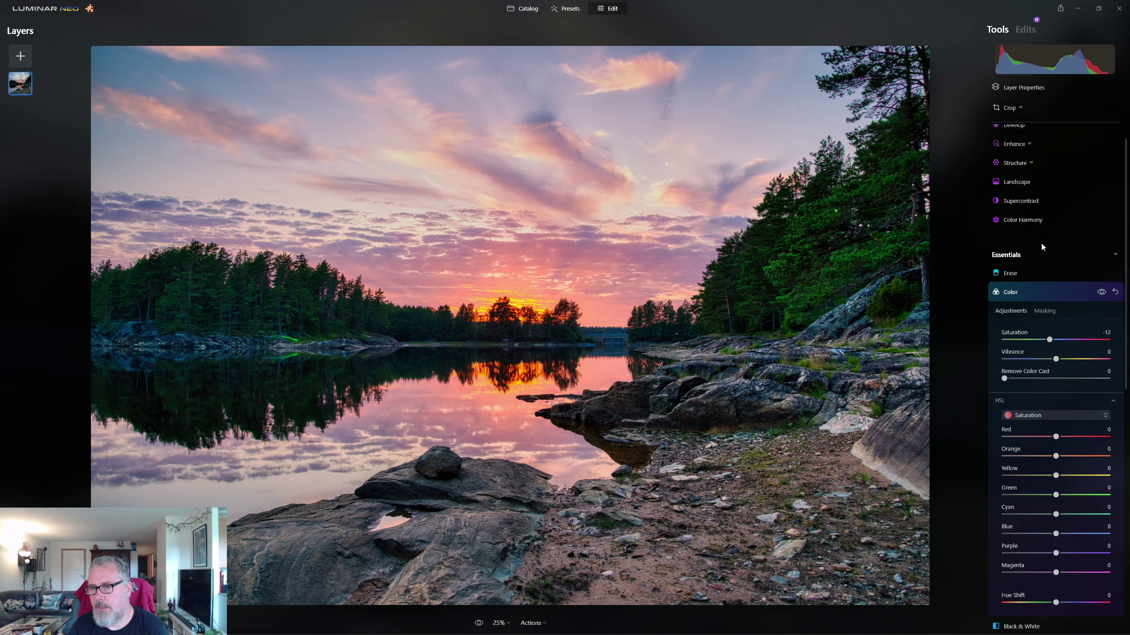
Bring the photo's Highlights down to -26 in the Develop tool
{"action": "scroll", "coordinate": [1059, 222], "scroll_direction": "up", "scroll_amount": 2}
{"action": "left_click", "coordinate": [1018, 155]}
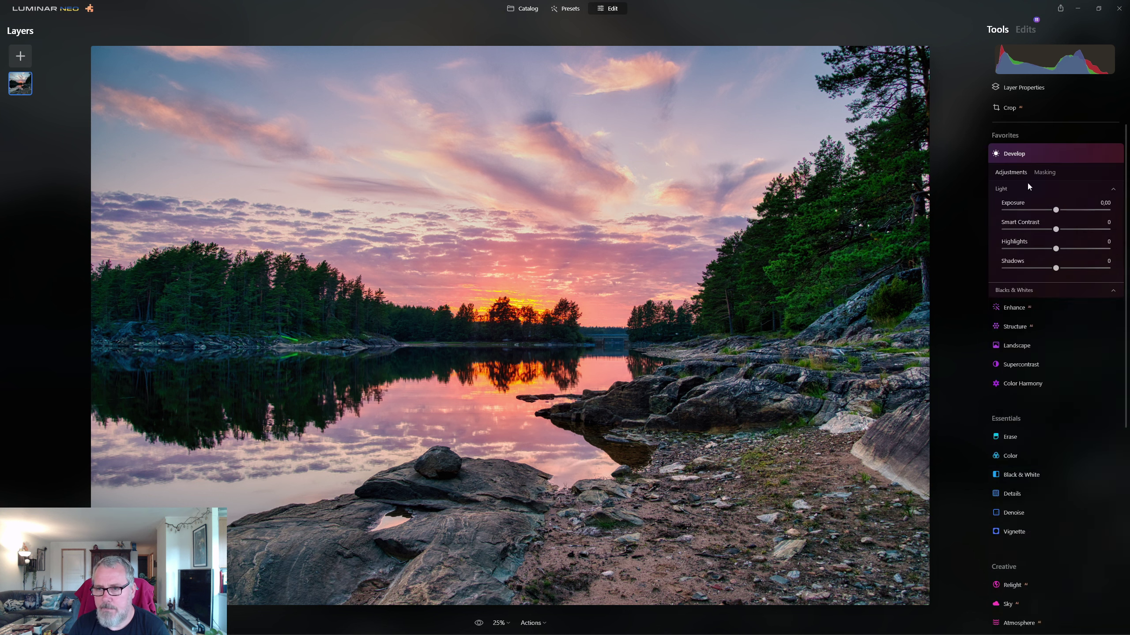
{"action": "left_click", "coordinate": [1043, 247]}
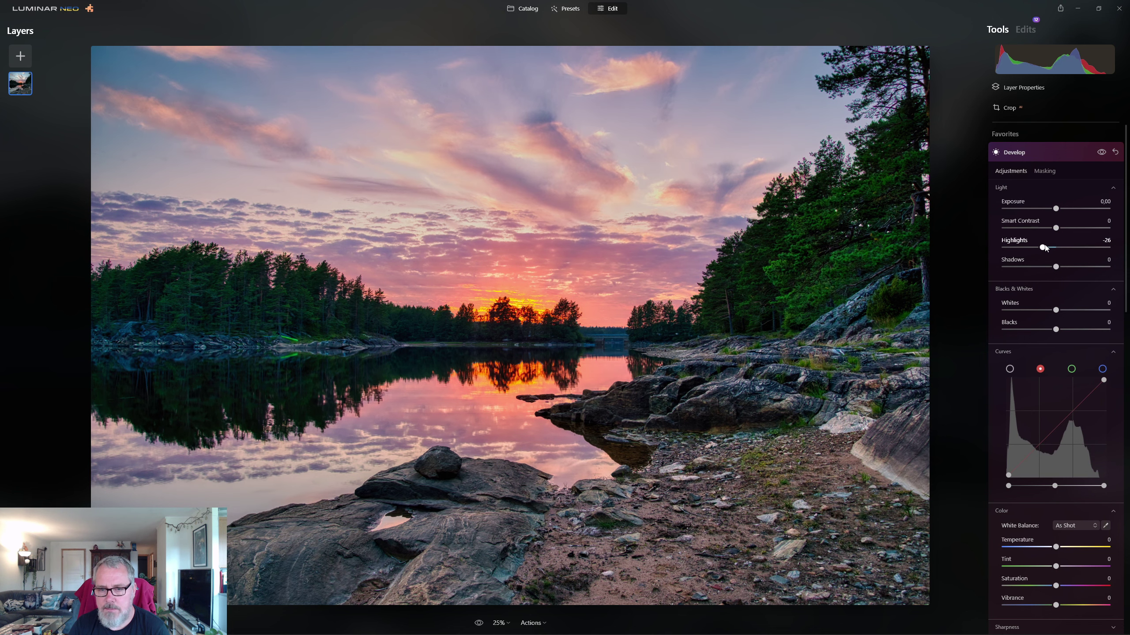
{"action": "left_click", "coordinate": [1062, 153]}
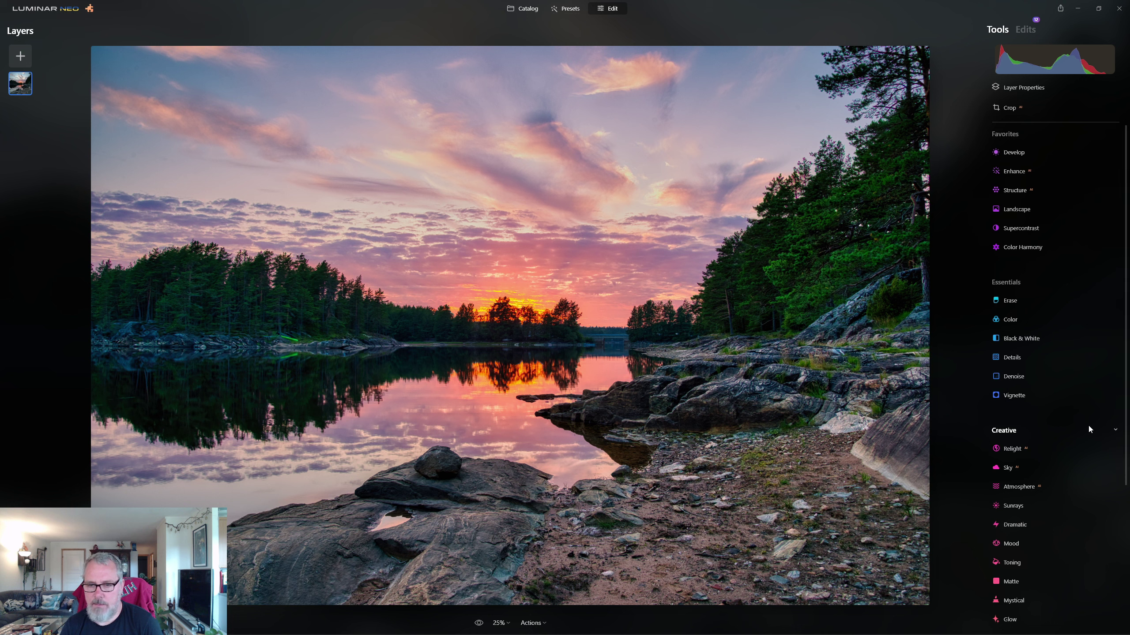
Darken the hillside trees above the rocks with the Dodge & Burn Darken brush at Strength 10, starting at Size 28
{"action": "scroll", "coordinate": [1088, 429], "scroll_direction": "down", "scroll_amount": 5}
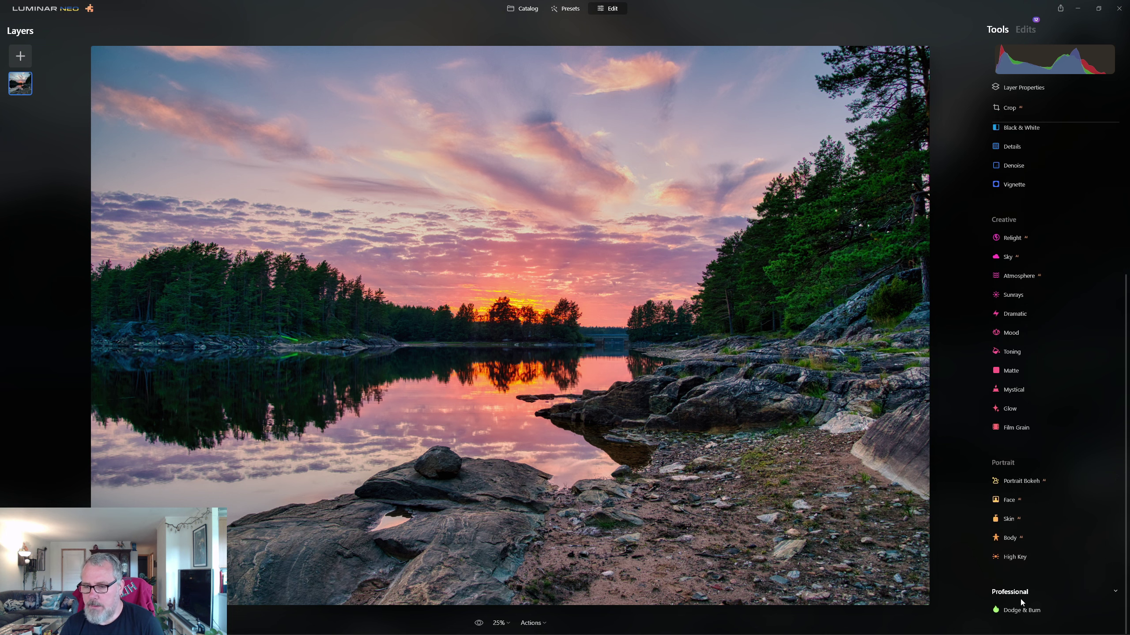
{"action": "left_click", "coordinate": [1027, 612]}
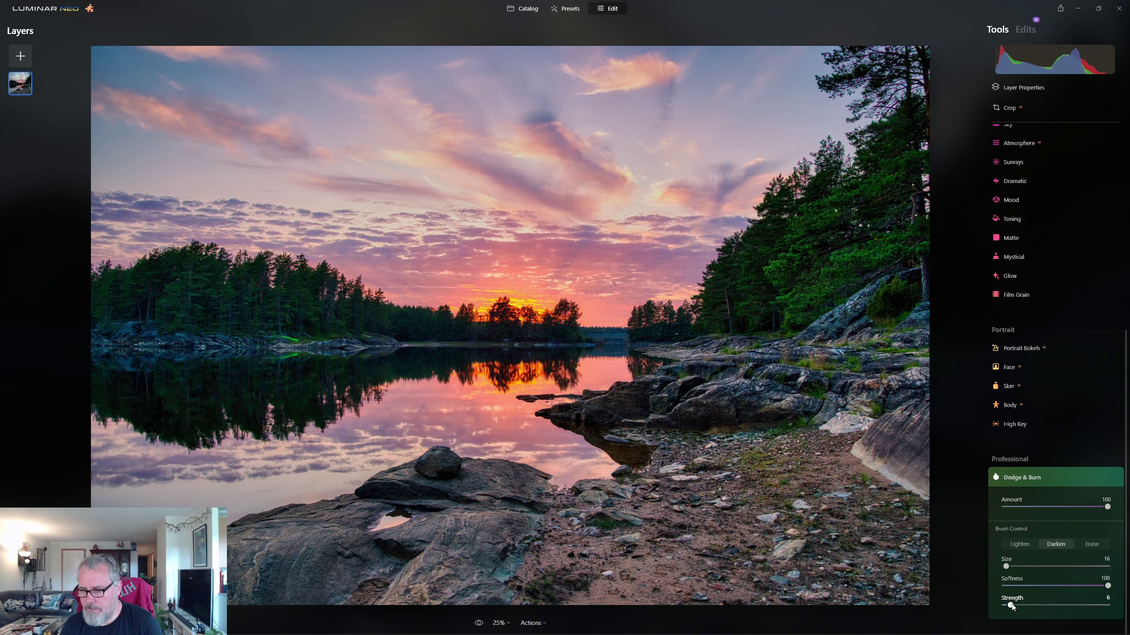
{"action": "left_click_drag", "start_coordinate": [1013, 608], "coordinate": [1015, 608]}
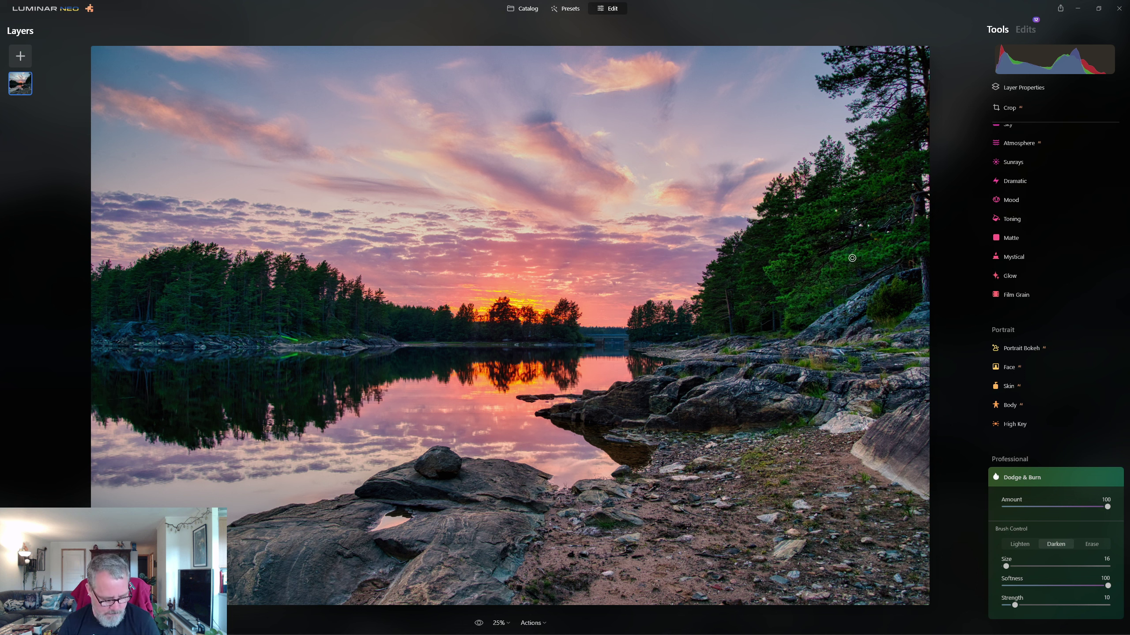
{"action": "key", "text": "bracketright"}
{"action": "key", "text": "bracketright"}
{"action": "key", "text": "bracketright"}
{"action": "key", "text": "bracketright"}
{"action": "key", "text": "bracketright"}
{"action": "key", "text": "bracketright"}
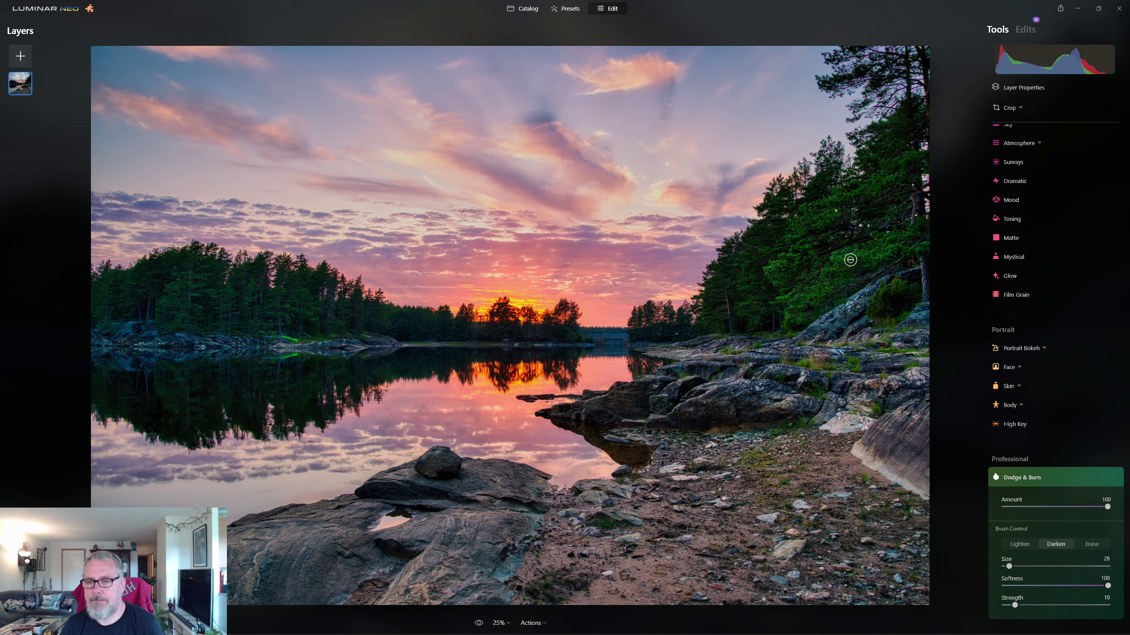
{"action": "mouse_move", "coordinate": [906, 245]}
{"action": "left_mouse_down"}
{"action": "mouse_move", "coordinate": [823, 272]}
{"action": "mouse_move", "coordinate": [800, 307]}
{"action": "left_mouse_up"}
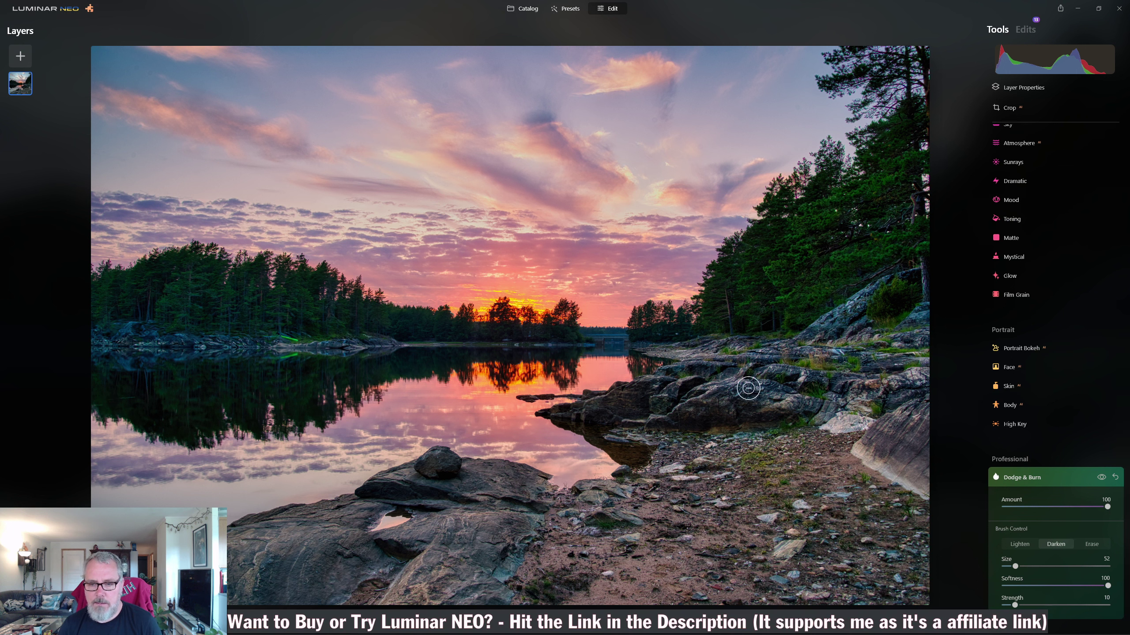
Darken the foreground rocks and far shoreline with the Dodge & Burn brush, varying its Size between 28 and 52
{"action": "key", "text": "bracketleft"}
{"action": "key", "text": "bracketleft"}
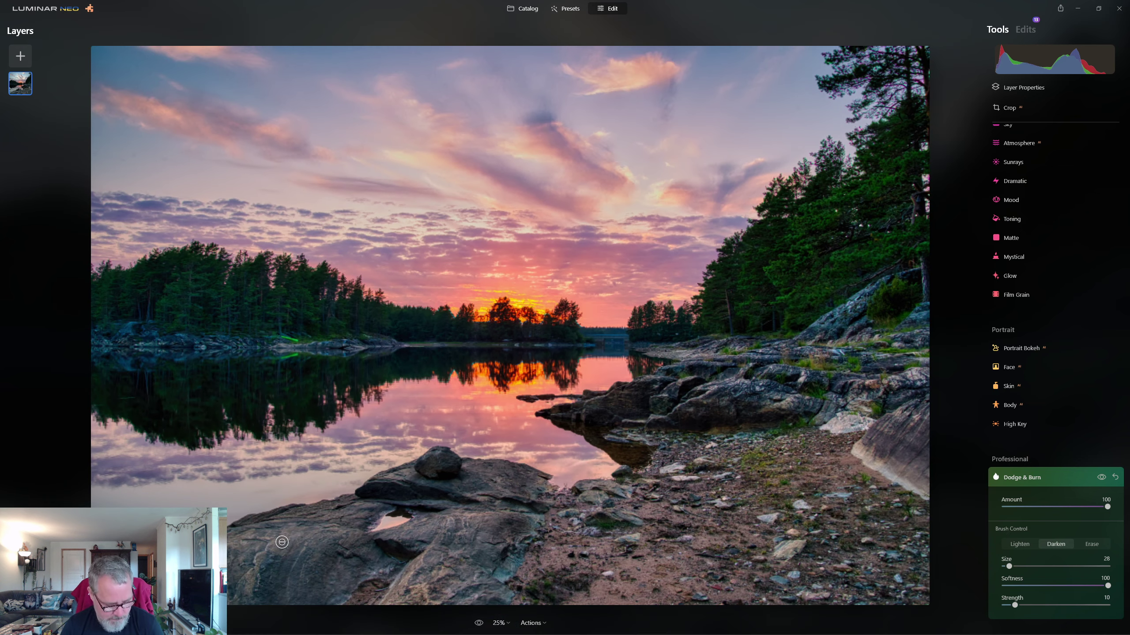
{"action": "key", "text": "bracketright"}
{"action": "key", "text": "bracketright"}
{"action": "key", "text": "bracketright"}
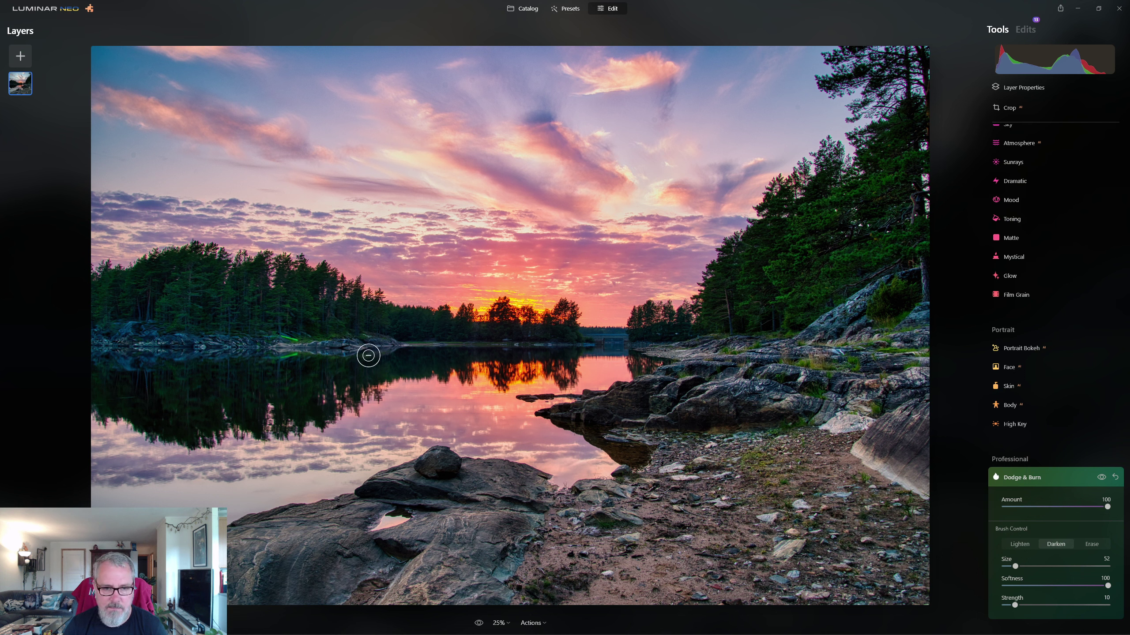
{"action": "key", "text": "bracketleft"}
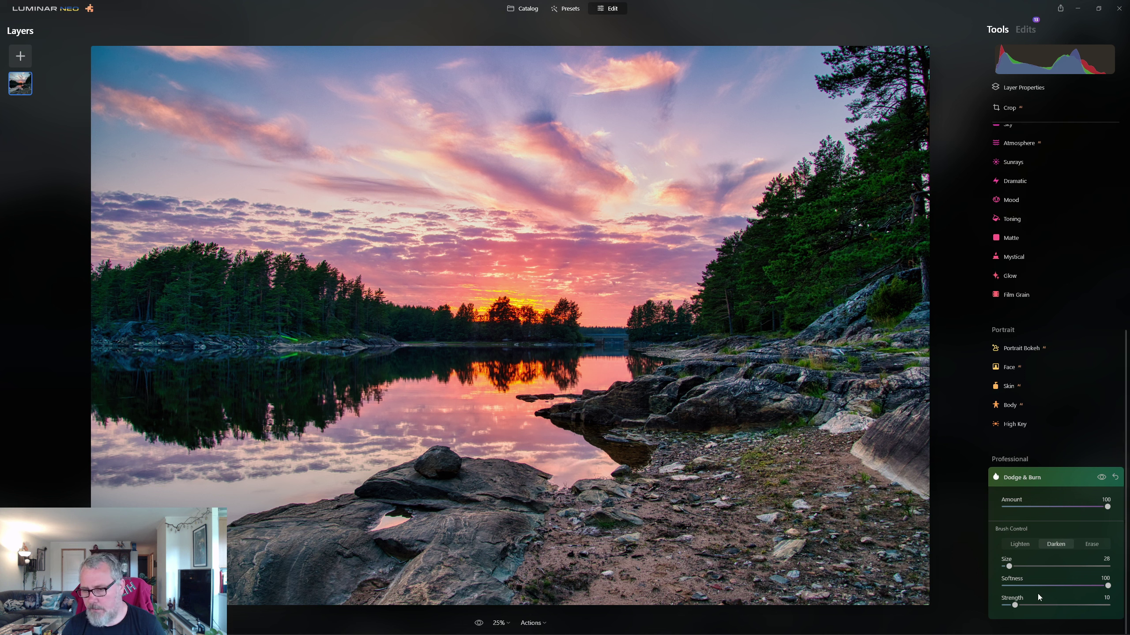
Lighten areas such as the far shoreline with the Lighten brush at Strength 11 and Sizes 52 and 40, checking the Dodge & Burn effect
{"action": "left_click", "coordinate": [1020, 544]}
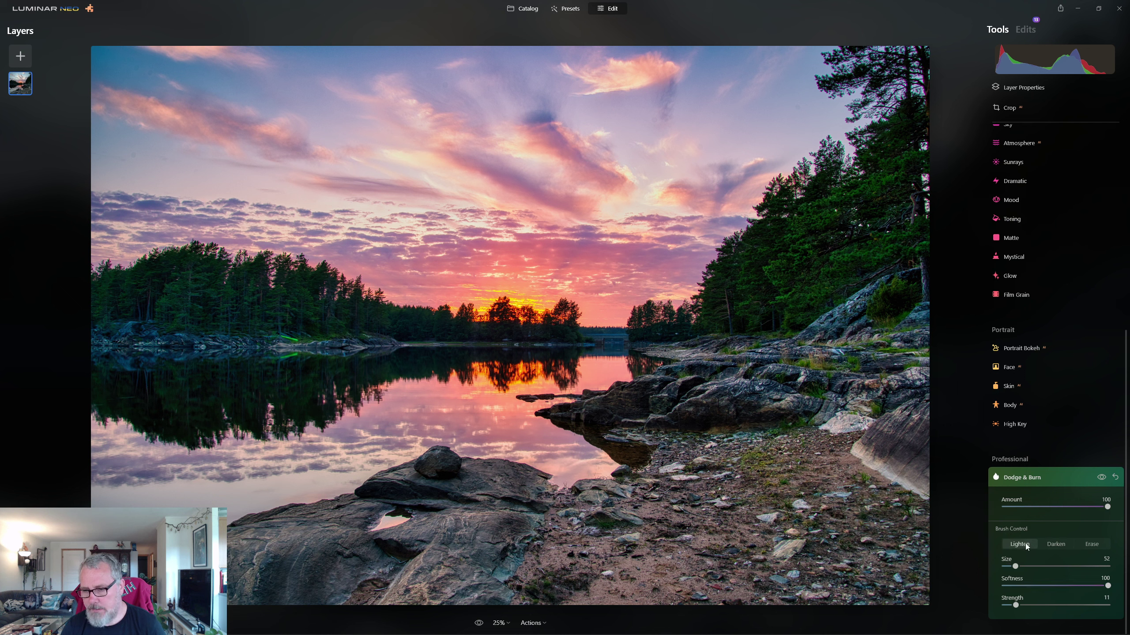
{"action": "key", "text": "bracketright"}
{"action": "key", "text": "bracketright"}
{"action": "key", "text": "bracketright"}
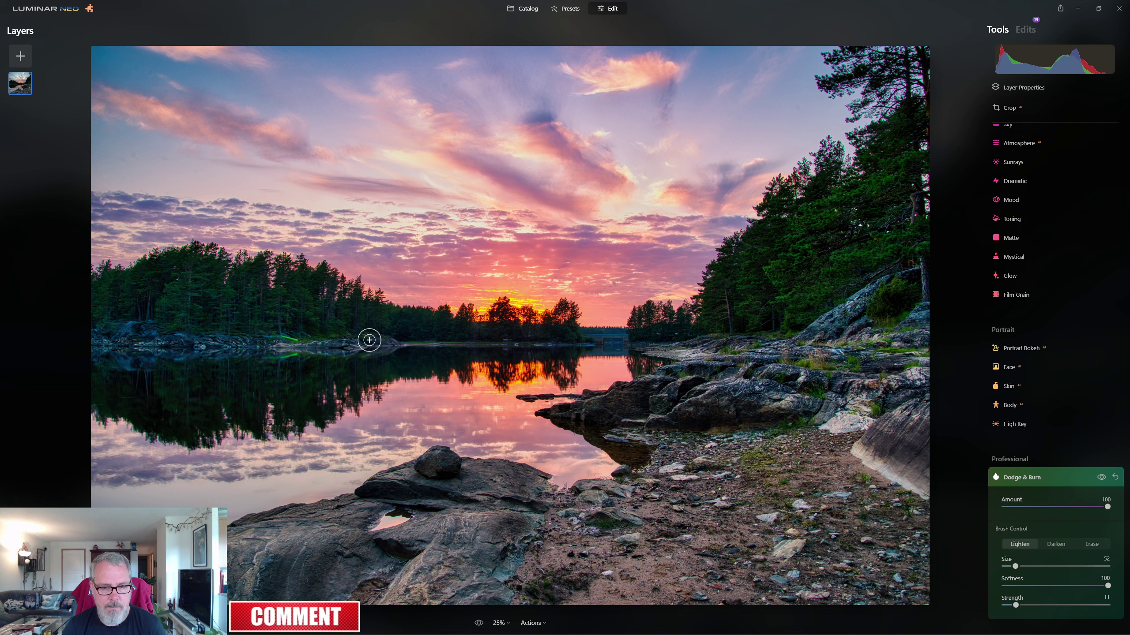
{"action": "key", "text": "bracketleft"}
{"action": "key", "text": "bracketleft"}
{"action": "key", "text": "bracketleft"}
{"action": "key", "text": "bracketleft"}
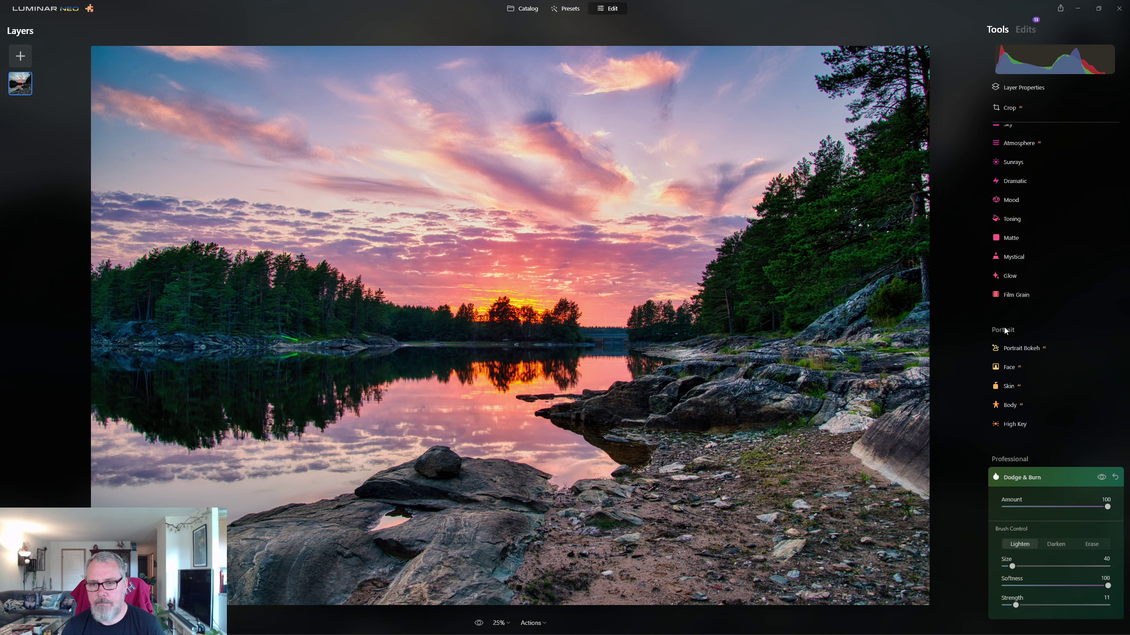
{"action": "left_click", "coordinate": [1102, 478]}
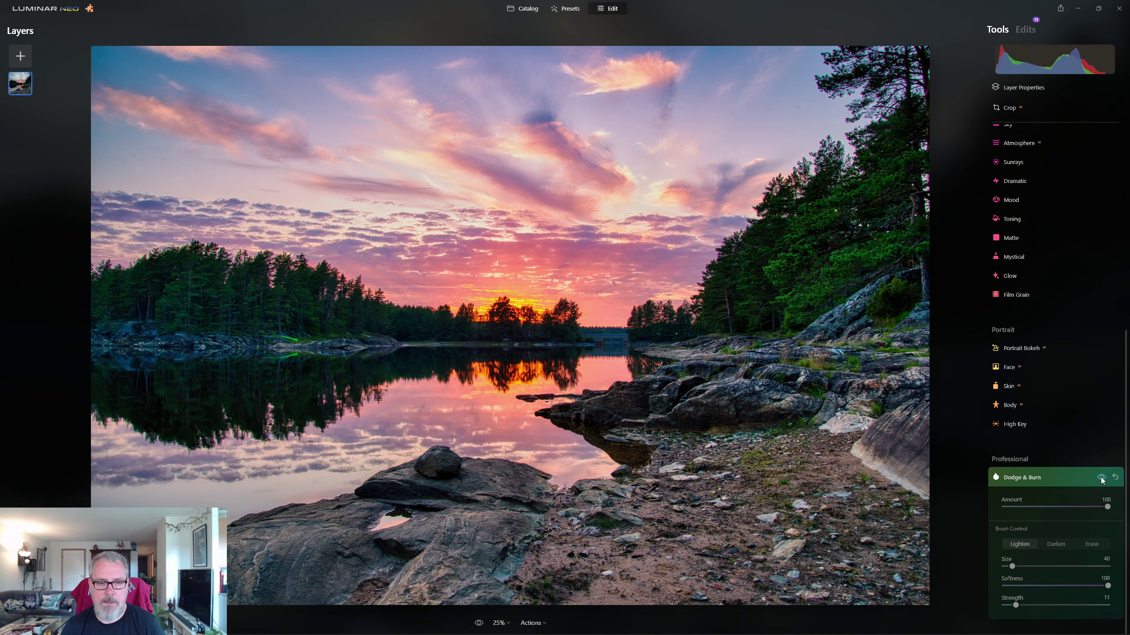
{"action": "left_click", "coordinate": [1102, 478]}
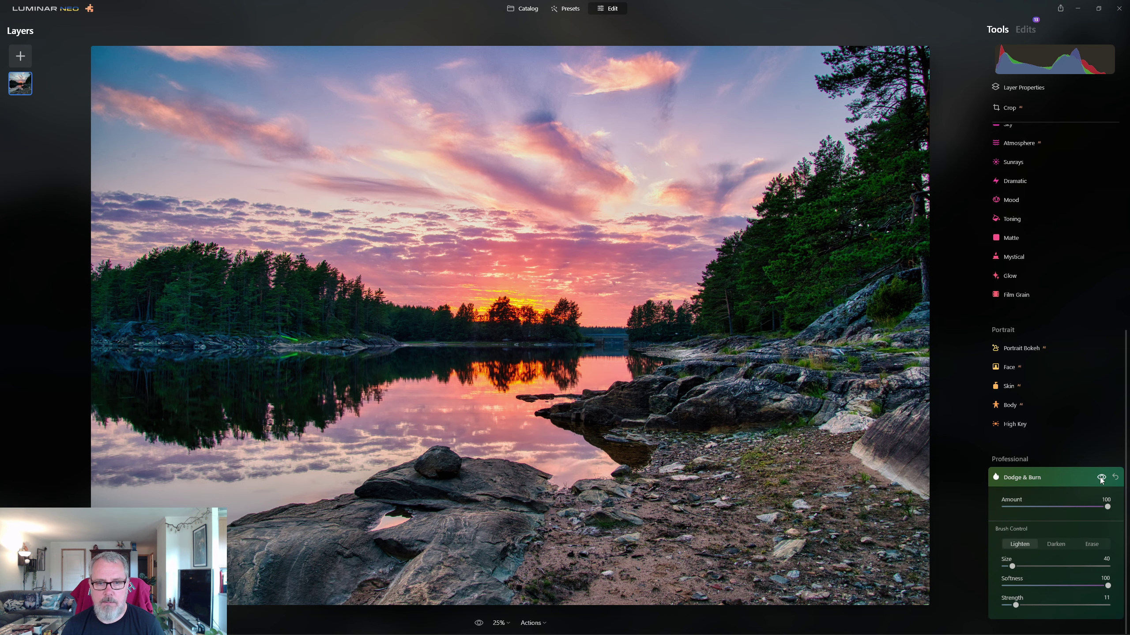
Darken the clouds across the sky with the Dodge & Burn Darken brush at Size 40 and Strength 10
{"action": "left_click", "coordinate": [1054, 545]}
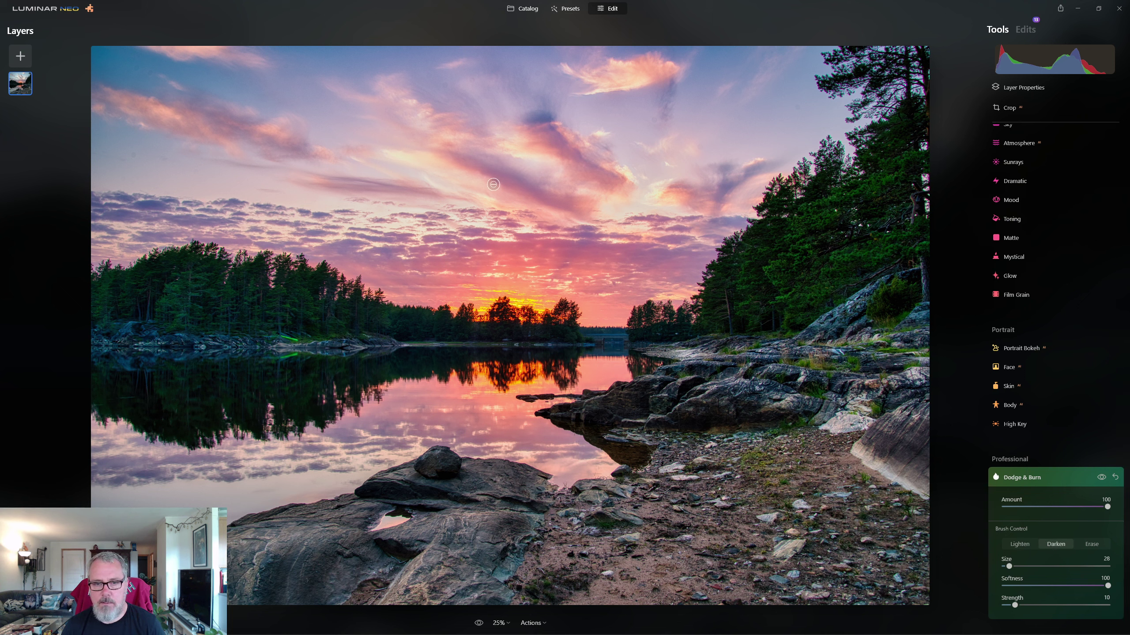
{"action": "key", "text": "bracketright"}
{"action": "key", "text": "bracketright"}
{"action": "key", "text": "bracketright"}
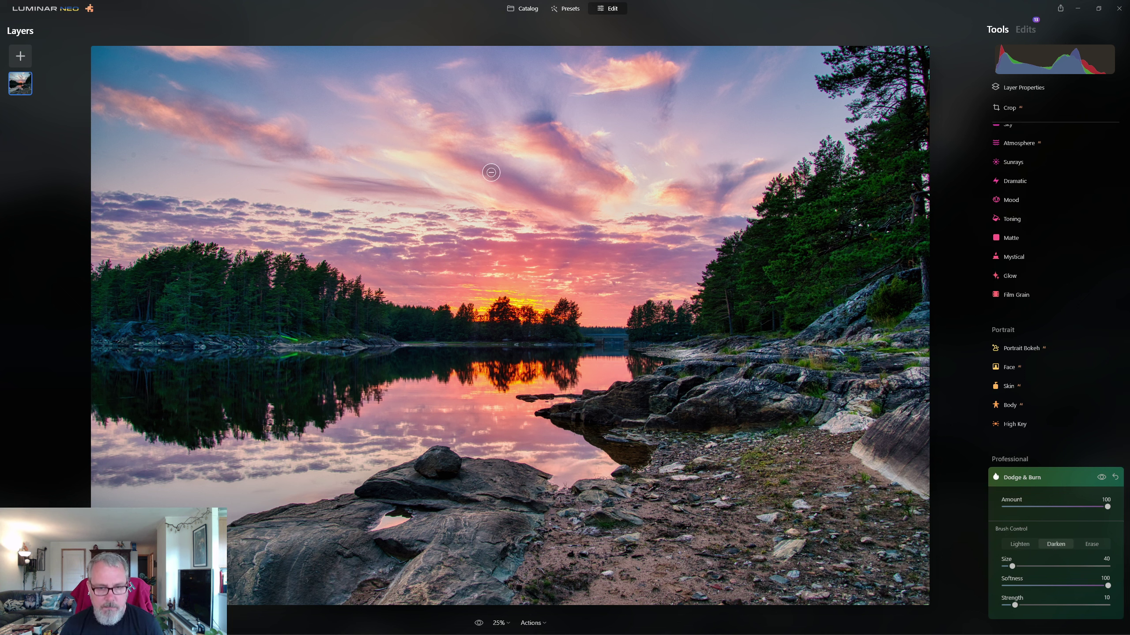
{"action": "mouse_move", "coordinate": [461, 159]}
{"action": "left_mouse_down"}
{"action": "mouse_move", "coordinate": [564, 206]}
{"action": "mouse_move", "coordinate": [558, 128]}
{"action": "mouse_move", "coordinate": [567, 151]}
{"action": "left_mouse_up"}
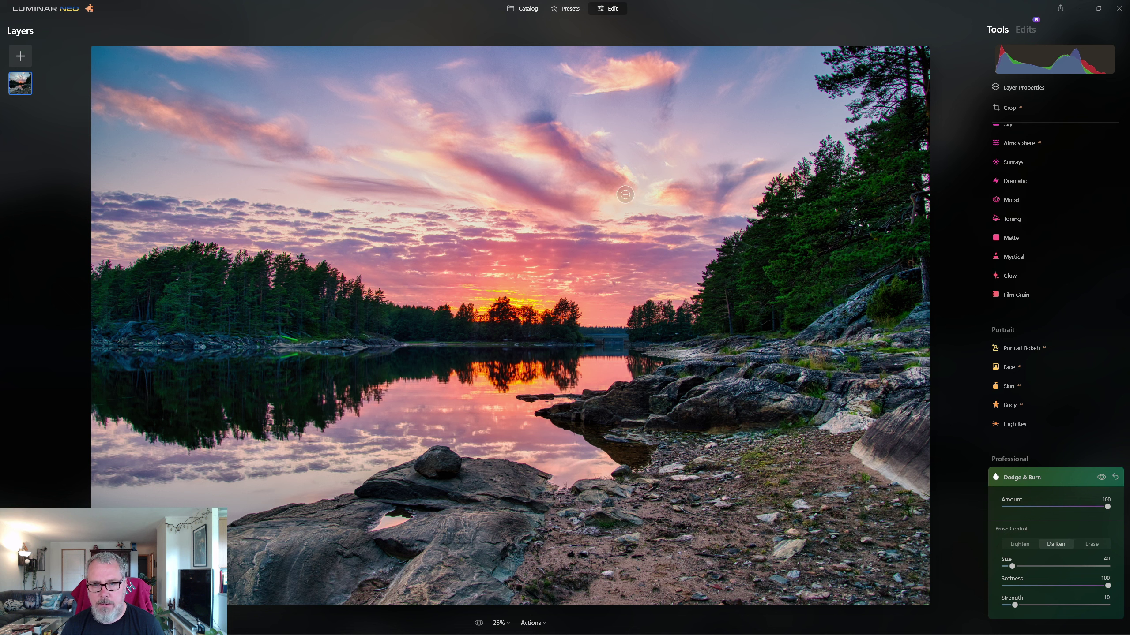
{"action": "mouse_move", "coordinate": [733, 180]}
{"action": "left_mouse_down"}
{"action": "mouse_move", "coordinate": [716, 210]}
{"action": "mouse_move", "coordinate": [744, 175]}
{"action": "mouse_move", "coordinate": [775, 167]}
{"action": "mouse_move", "coordinate": [662, 237]}
{"action": "mouse_move", "coordinate": [720, 251]}
{"action": "mouse_move", "coordinate": [711, 232]}
{"action": "mouse_move", "coordinate": [740, 222]}
{"action": "left_mouse_up"}
{"action": "mouse_move", "coordinate": [283, 207]}
{"action": "left_mouse_down"}
{"action": "mouse_move", "coordinate": [348, 256]}
{"action": "mouse_move", "coordinate": [329, 250]}
{"action": "mouse_move", "coordinate": [519, 265]}
{"action": "mouse_move", "coordinate": [452, 140]}
{"action": "mouse_move", "coordinate": [182, 170]}
{"action": "mouse_move", "coordinate": [174, 125]}
{"action": "mouse_move", "coordinate": [201, 114]}
{"action": "mouse_move", "coordinate": [247, 127]}
{"action": "mouse_move", "coordinate": [220, 132]}
{"action": "mouse_move", "coordinate": [283, 170]}
{"action": "mouse_move", "coordinate": [341, 188]}
{"action": "mouse_move", "coordinate": [425, 190]}
{"action": "mouse_move", "coordinate": [203, 242]}
{"action": "mouse_move", "coordinate": [114, 218]}
{"action": "mouse_move", "coordinate": [648, 154]}
{"action": "mouse_move", "coordinate": [630, 291]}
{"action": "mouse_move", "coordinate": [687, 263]}
{"action": "mouse_move", "coordinate": [696, 249]}
{"action": "mouse_move", "coordinate": [649, 267]}
{"action": "mouse_move", "coordinate": [725, 222]}
{"action": "mouse_move", "coordinate": [654, 264]}
{"action": "mouse_move", "coordinate": [615, 248]}
{"action": "mouse_move", "coordinate": [533, 244]}
{"action": "left_mouse_up"}
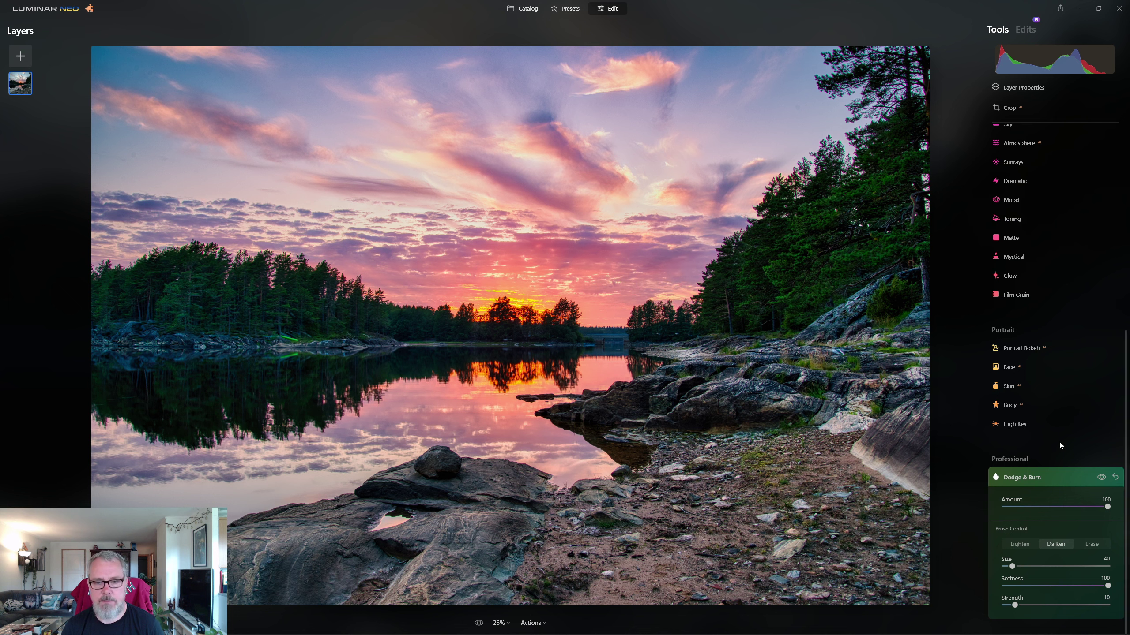
Compare the photo with and without the Dodge & Burn strokes, and the full edit against the original
{"action": "left_click", "coordinate": [1102, 478]}
{"action": "left_click", "coordinate": [1102, 479]}
{"action": "left_click", "coordinate": [1102, 480]}
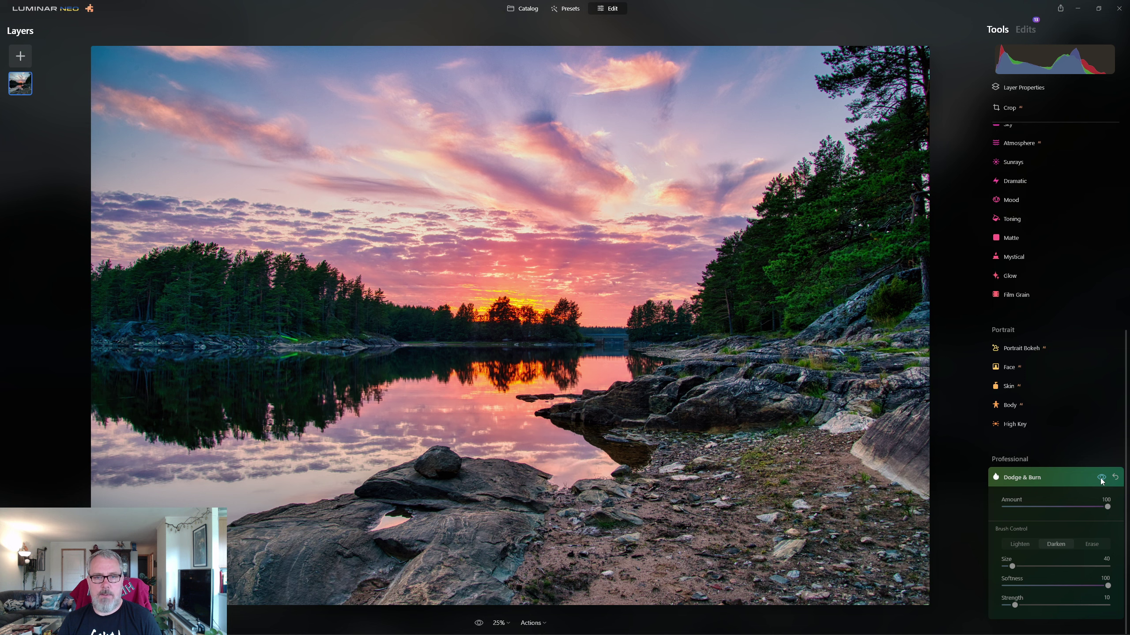
{"action": "left_click", "coordinate": [1102, 479]}
{"action": "left_click", "coordinate": [1102, 480]}
{"action": "left_click", "coordinate": [1102, 480]}
{"action": "left_click", "coordinate": [1102, 480]}
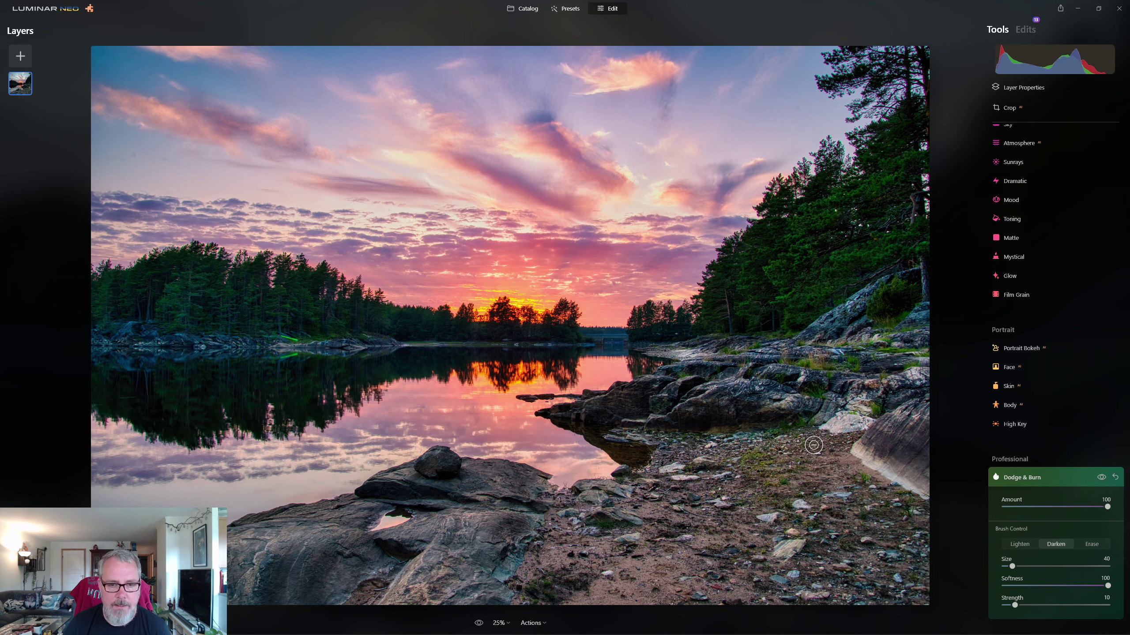
{"action": "left_click", "coordinate": [478, 623]}
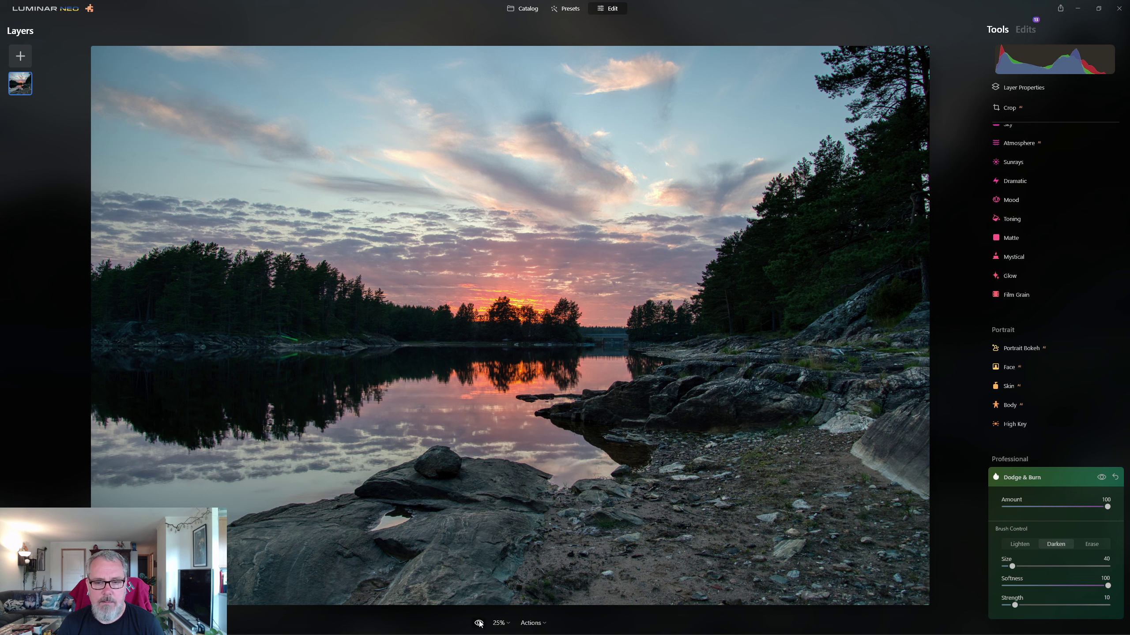
{"action": "left_click", "coordinate": [478, 623]}
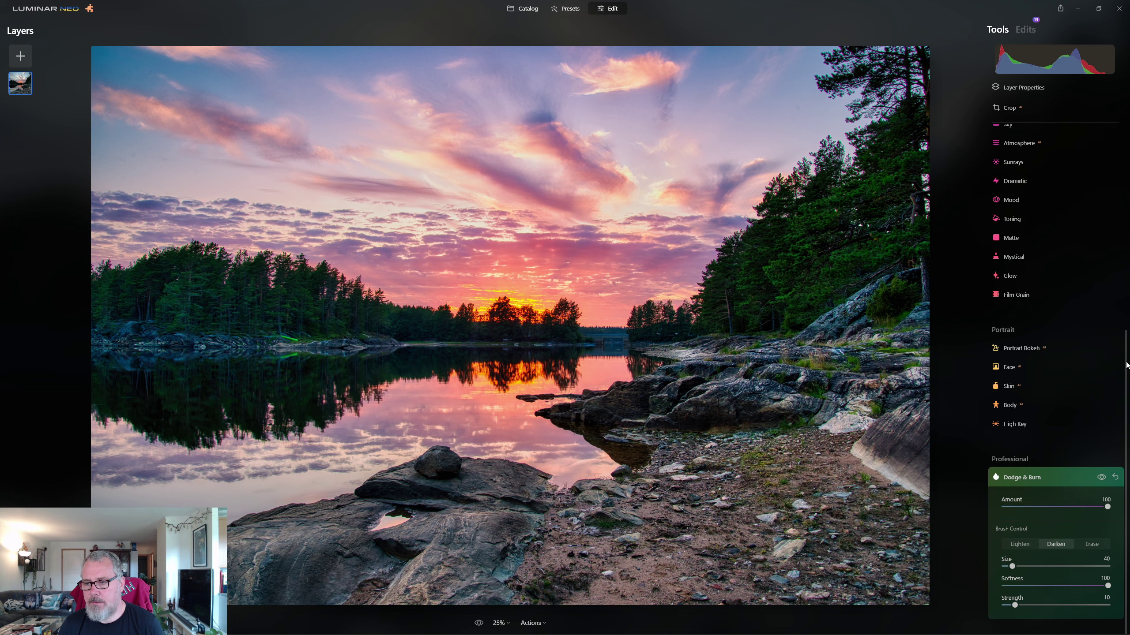
Reduce the photo's Saturation by setting it to -5 in the Color tool and compare the finished edit with the original
{"action": "scroll", "coordinate": [1127, 366], "scroll_direction": "up", "scroll_amount": 8}
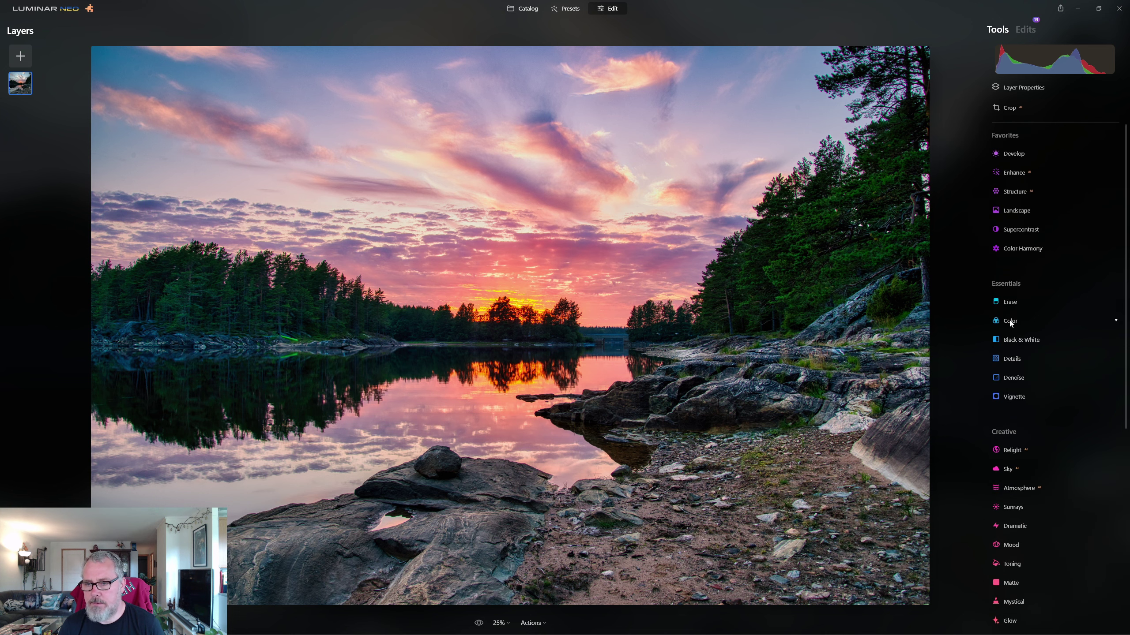
{"action": "left_click", "coordinate": [1011, 322]}
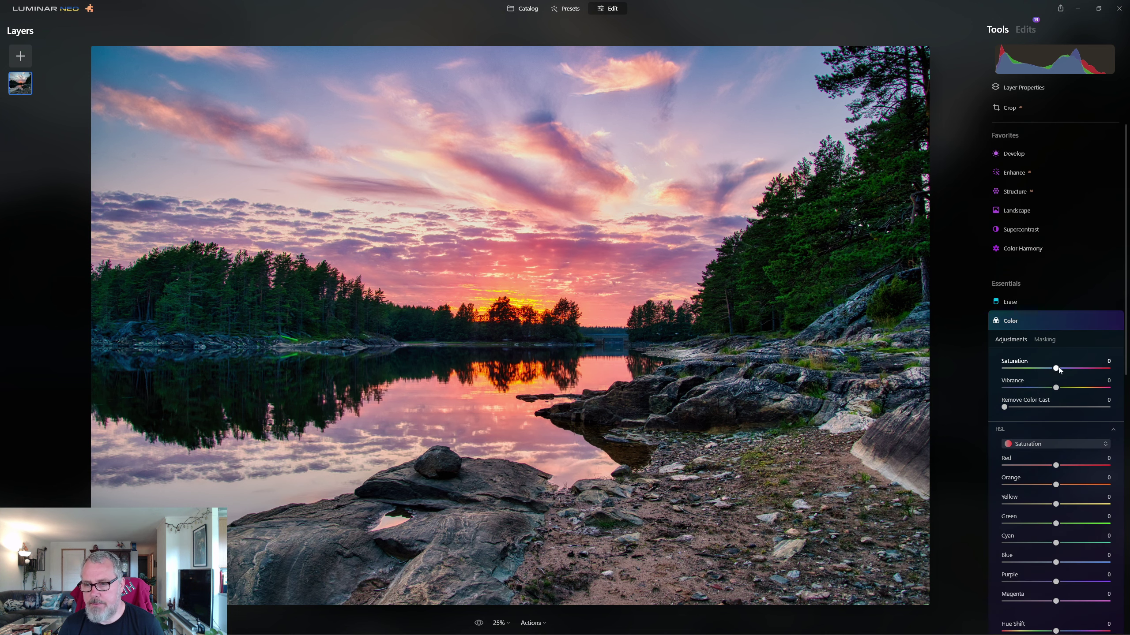
{"action": "left_click_drag", "start_coordinate": [1056, 369], "coordinate": [1053, 371]}
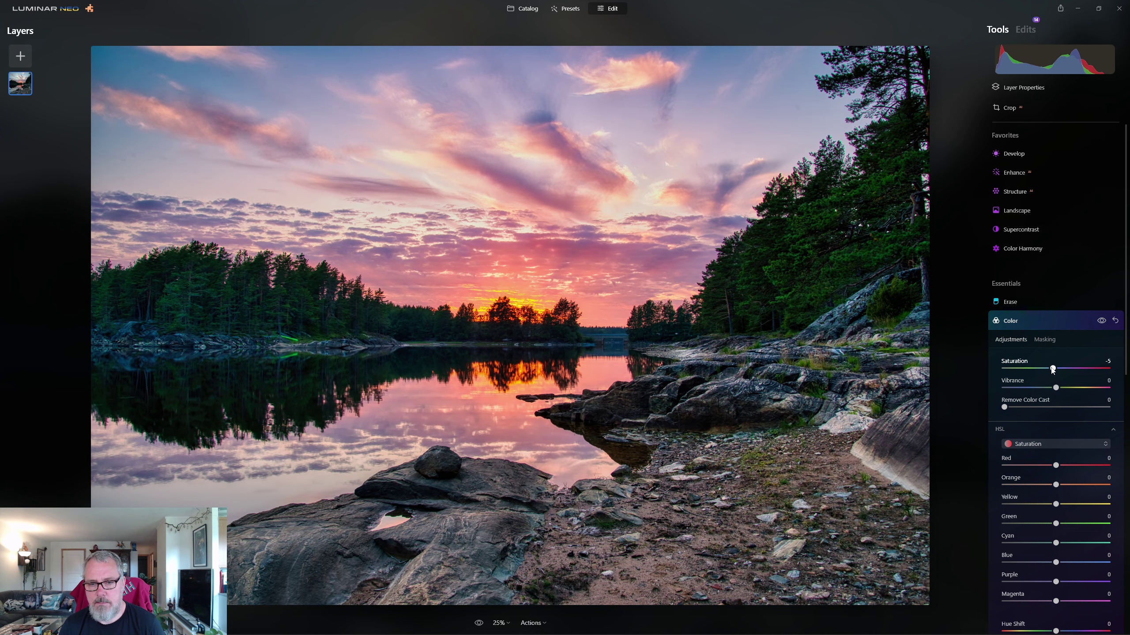
{"action": "left_click", "coordinate": [1071, 317]}
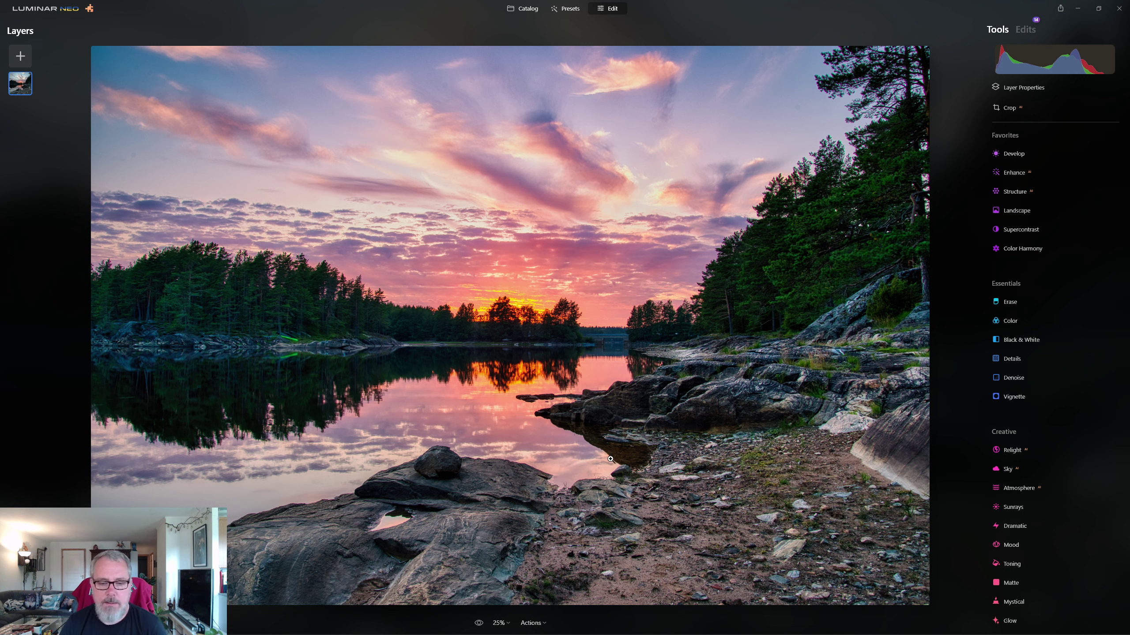
{"action": "left_click", "coordinate": [481, 625]}
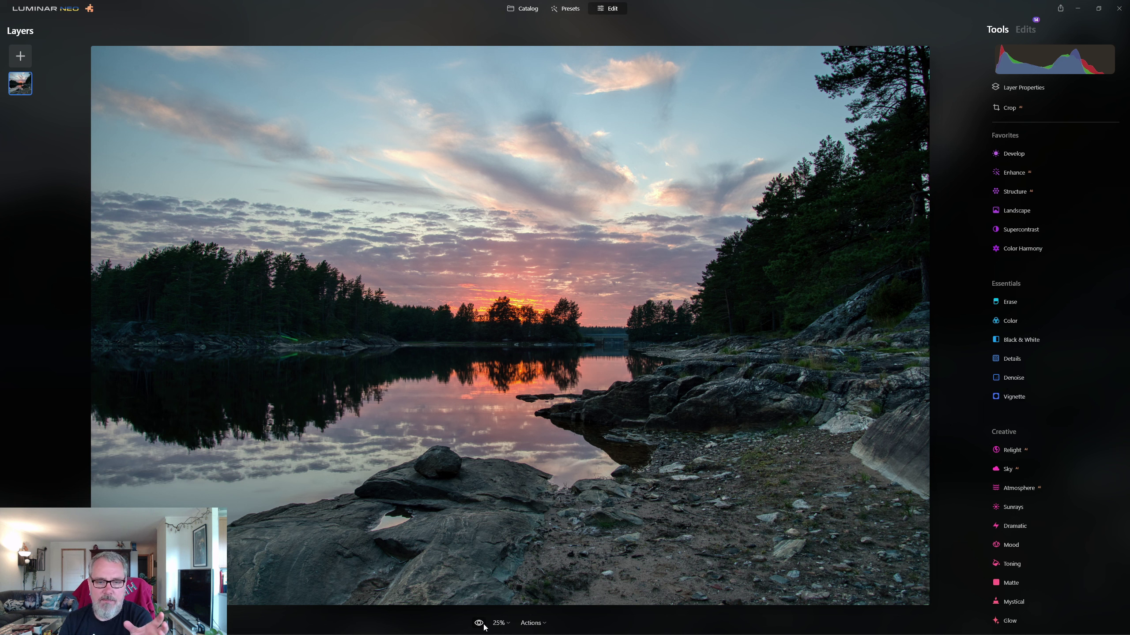
{"action": "left_click", "coordinate": [483, 624]}
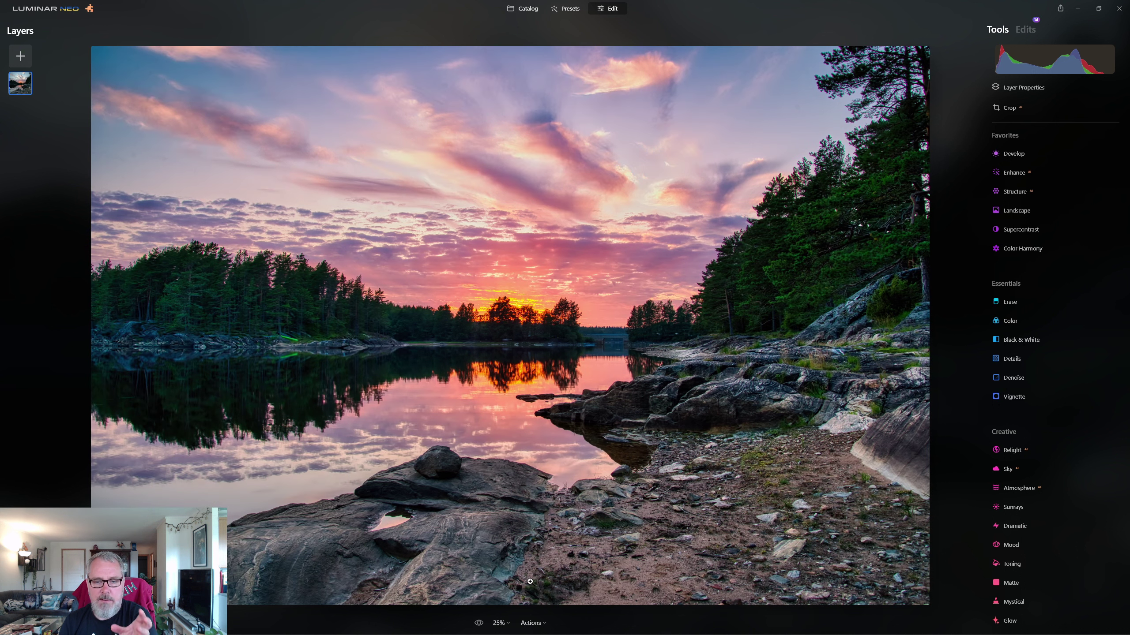